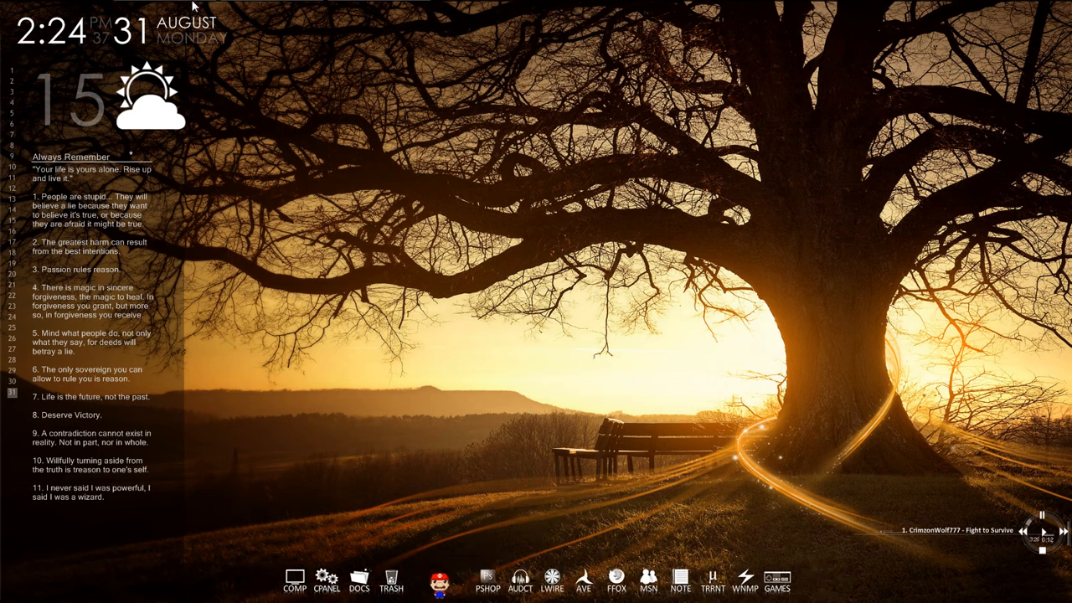
- Launch Camtasia Studio and dismiss its welcome dialog
{"action": "left_click", "coordinate": [17, 10]}
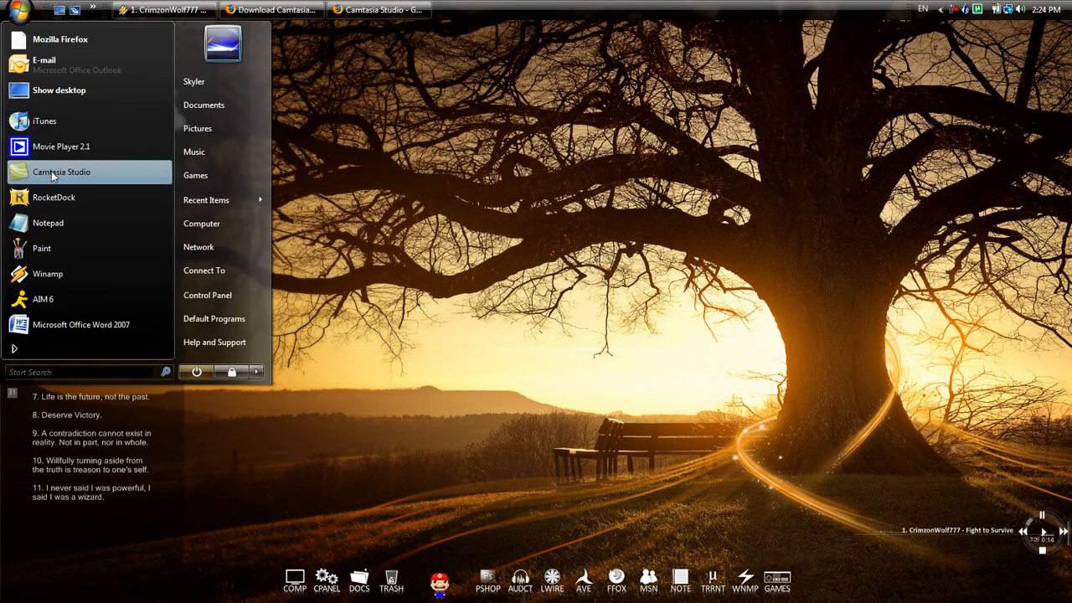
{"action": "left_click", "coordinate": [134, 173]}
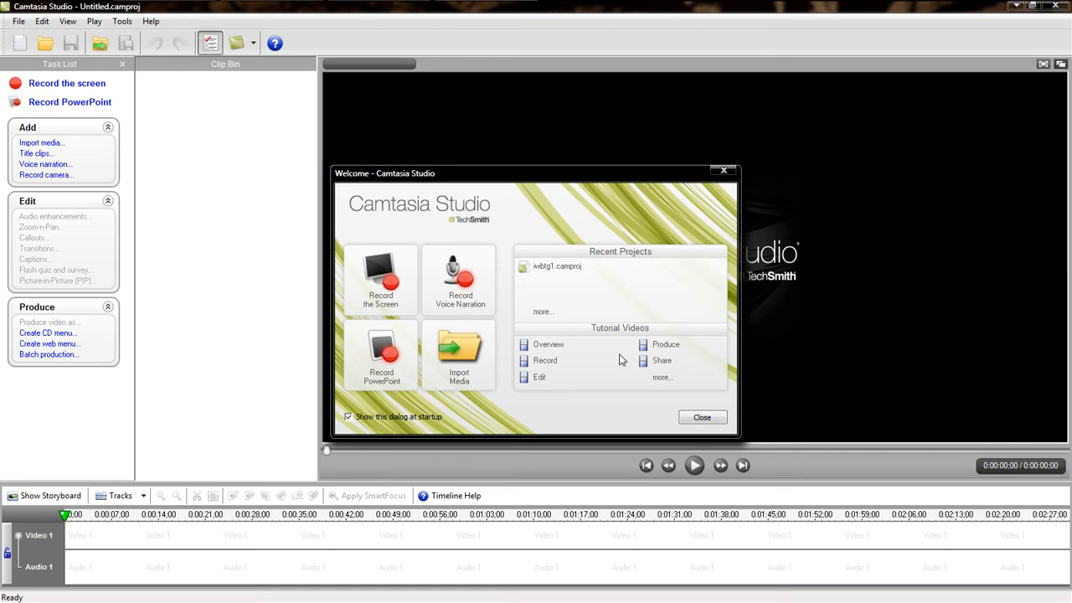
{"action": "left_click", "coordinate": [702, 418]}
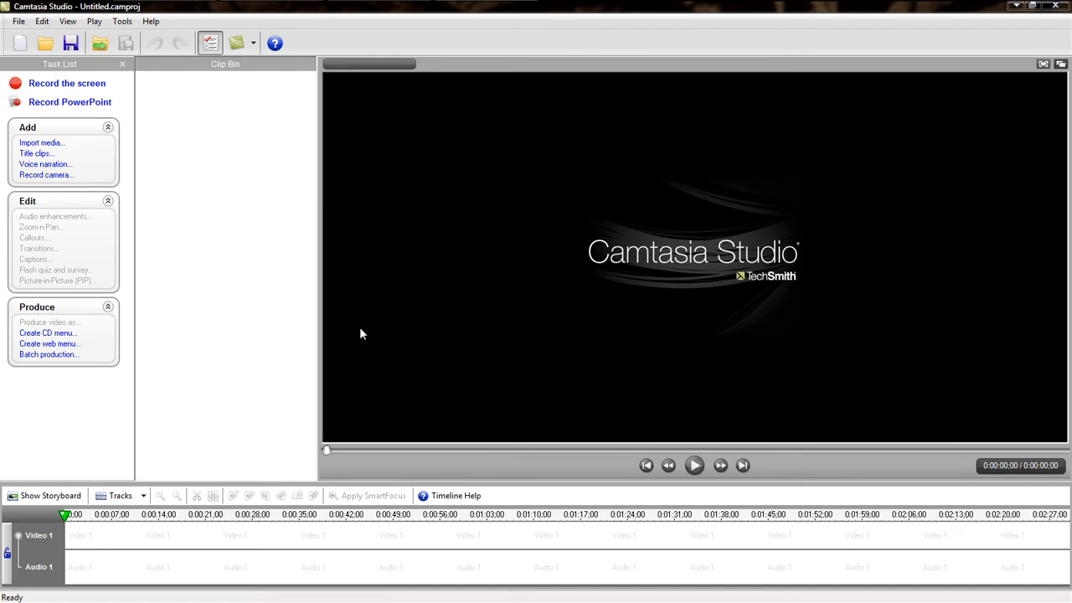
- Import the IWBTGDracula2 video into the project and place it at the start of the Video 1 track
{"action": "left_click", "coordinate": [18, 21]}
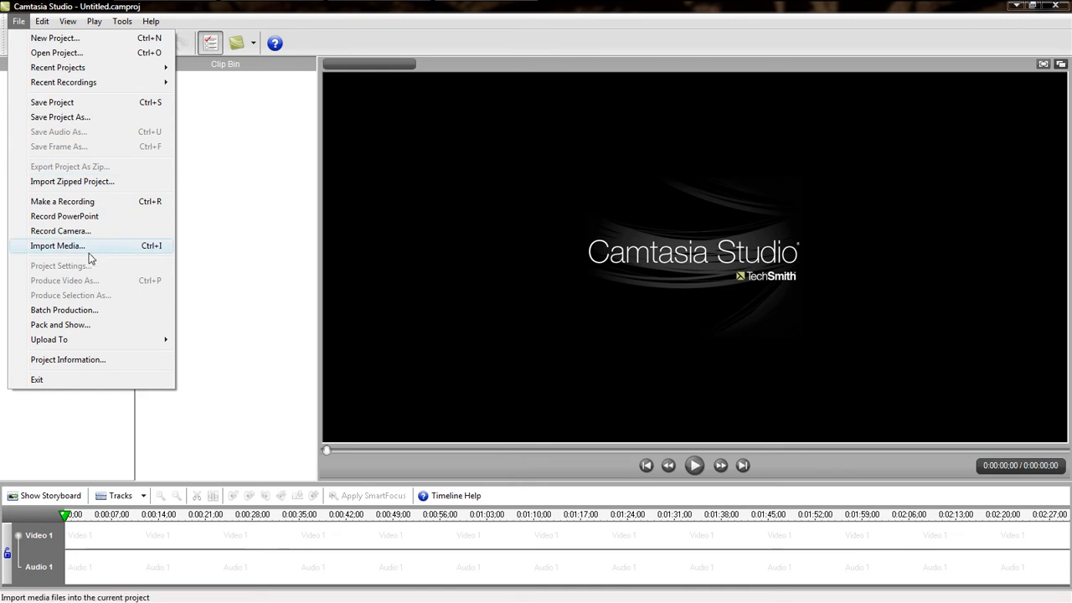
{"action": "left_click", "coordinate": [56, 245]}
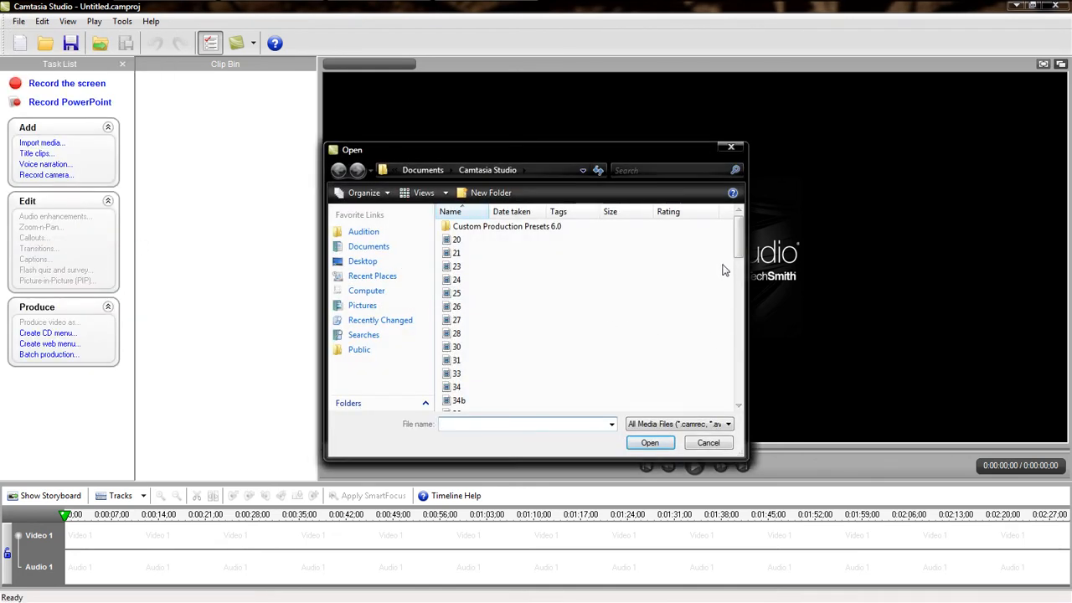
{"action": "left_click_drag", "start_coordinate": [737, 248], "coordinate": [741, 357]}
{"action": "double_click", "coordinate": [489, 339]}
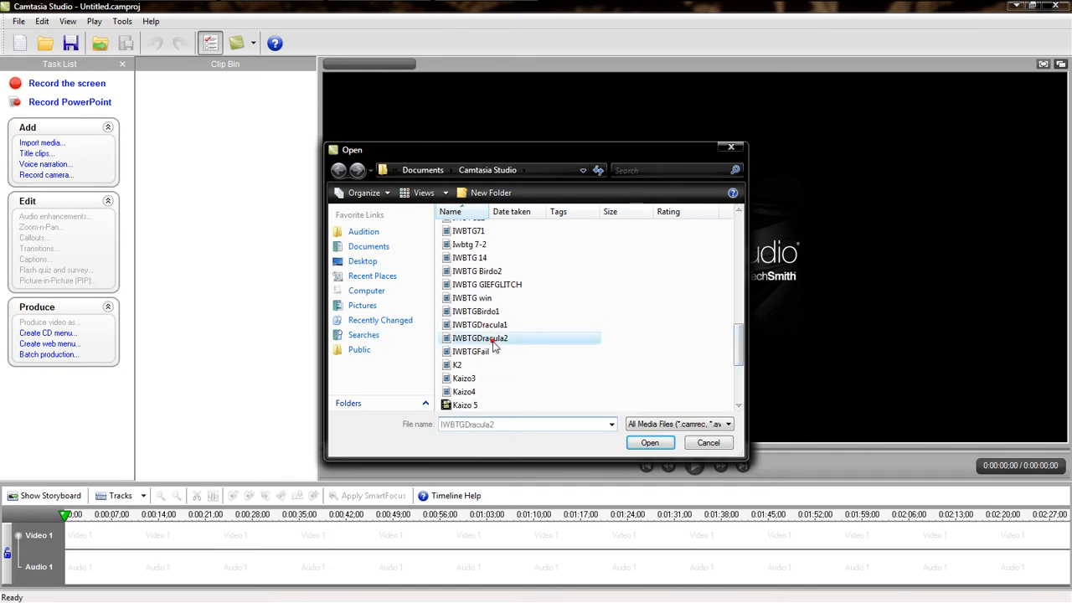
{"action": "left_click_drag", "start_coordinate": [208, 151], "coordinate": [72, 542]}
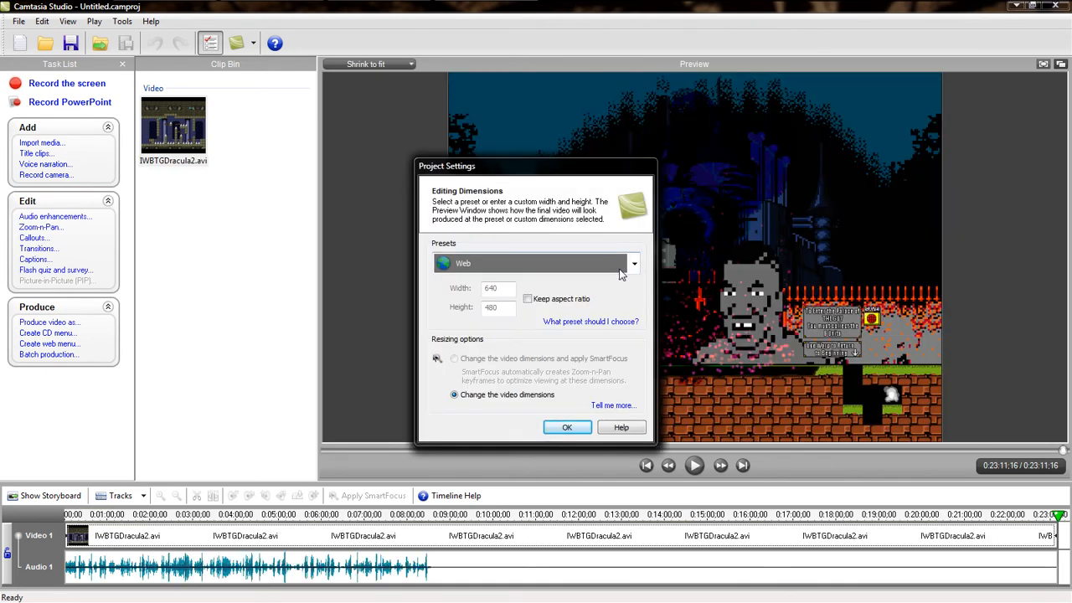
- Set the project's editing dimensions to the YouTube preset with the aspect ratio kept
{"action": "left_click", "coordinate": [621, 268]}
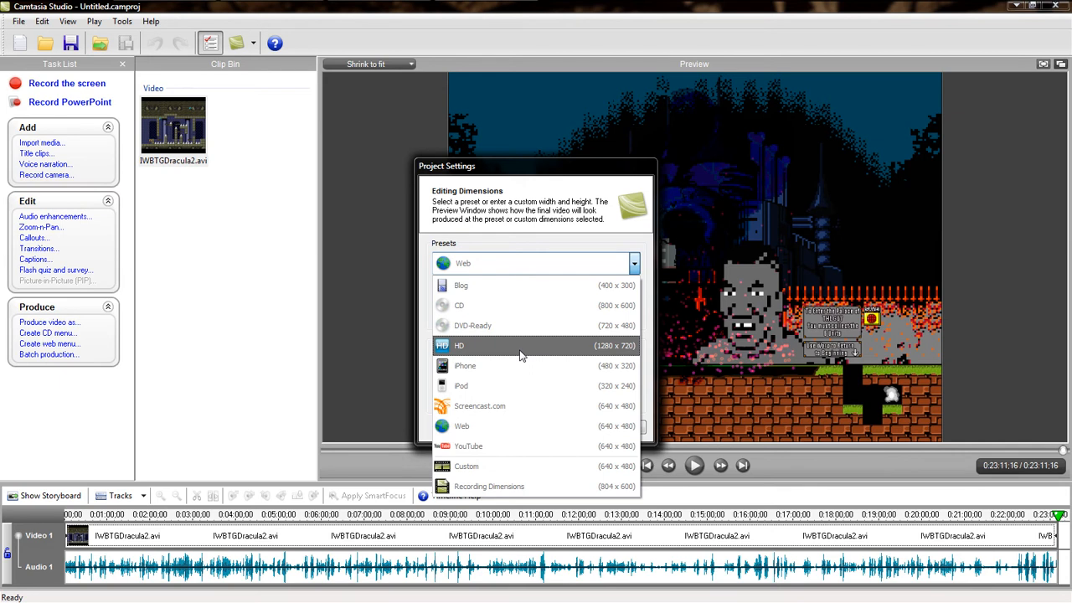
{"action": "left_click", "coordinate": [504, 445]}
{"action": "left_click", "coordinate": [529, 300]}
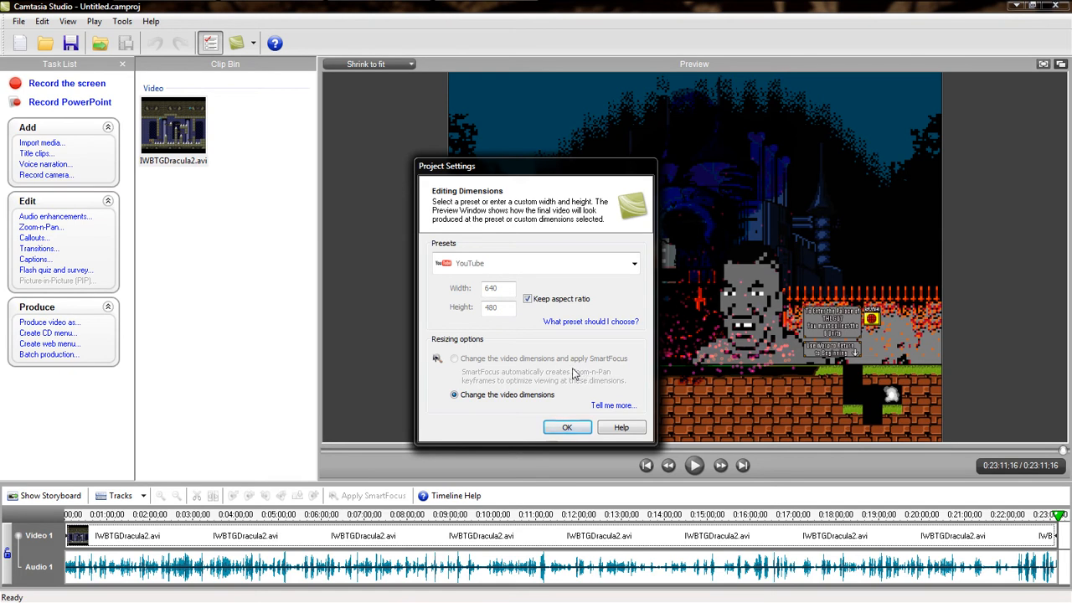
{"action": "left_click", "coordinate": [559, 428]}
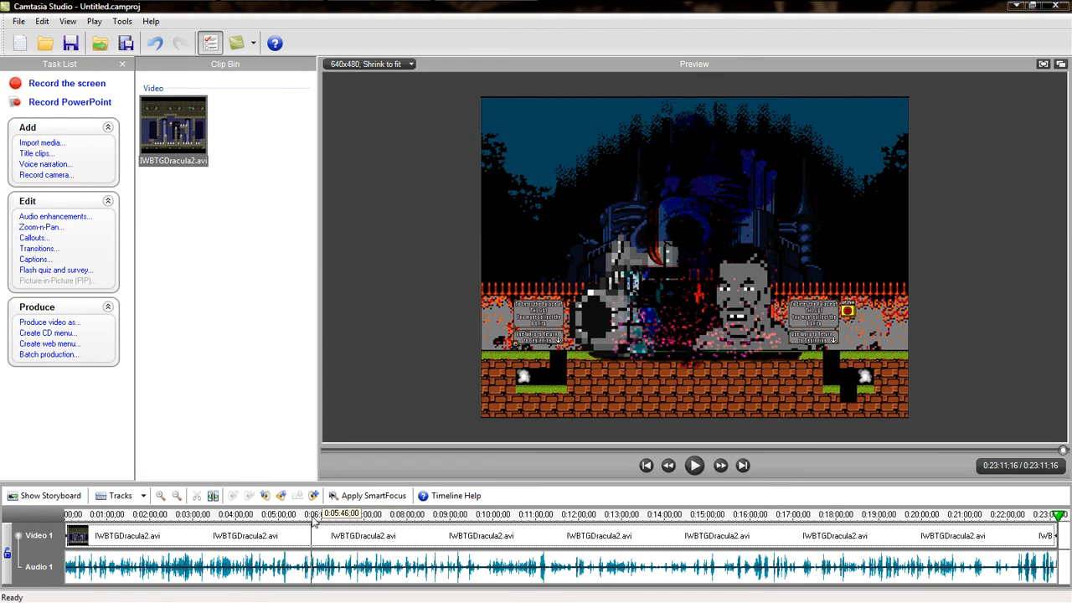
- Look at several points of the video along the timeline and play it briefly from about 0:22:34
{"action": "left_click", "coordinate": [177, 517]}
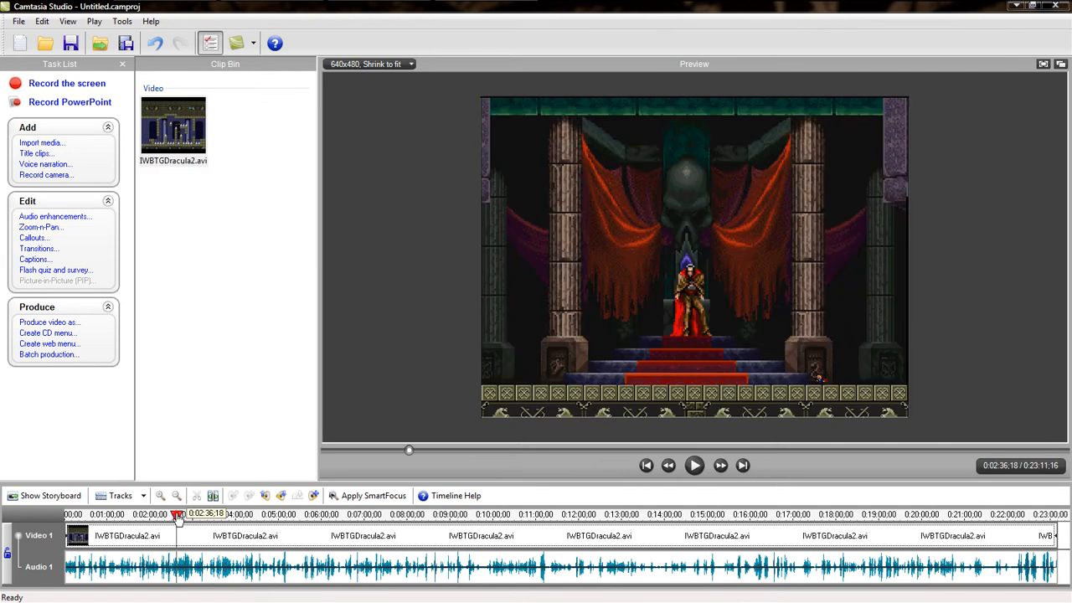
{"action": "left_click", "coordinate": [588, 512]}
{"action": "left_click", "coordinate": [705, 513]}
{"action": "left_click", "coordinate": [836, 517]}
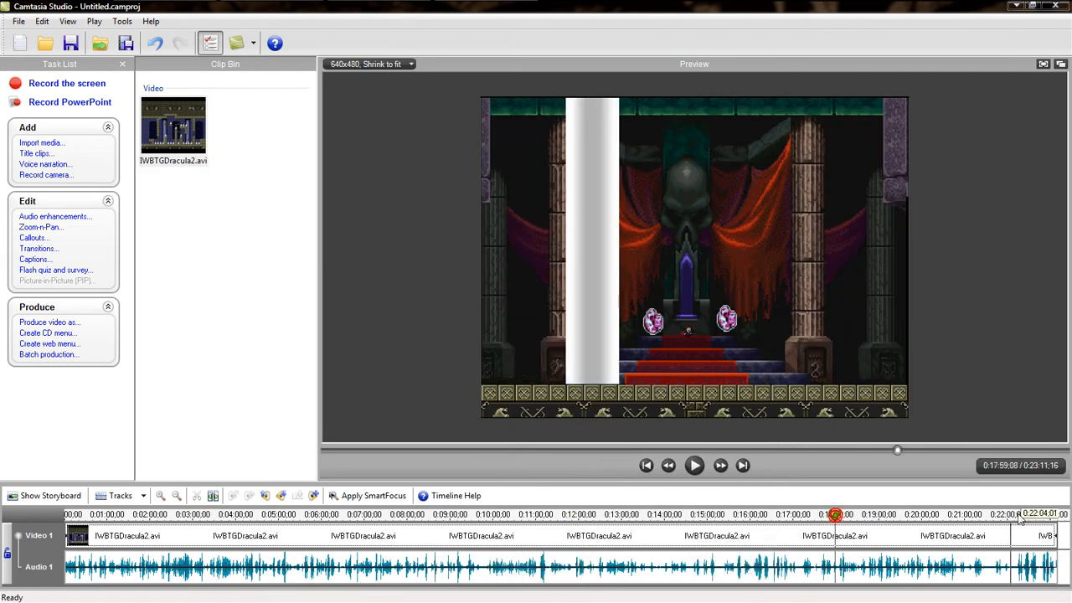
{"action": "left_click", "coordinate": [1054, 516]}
{"action": "left_click", "coordinate": [1031, 513]}
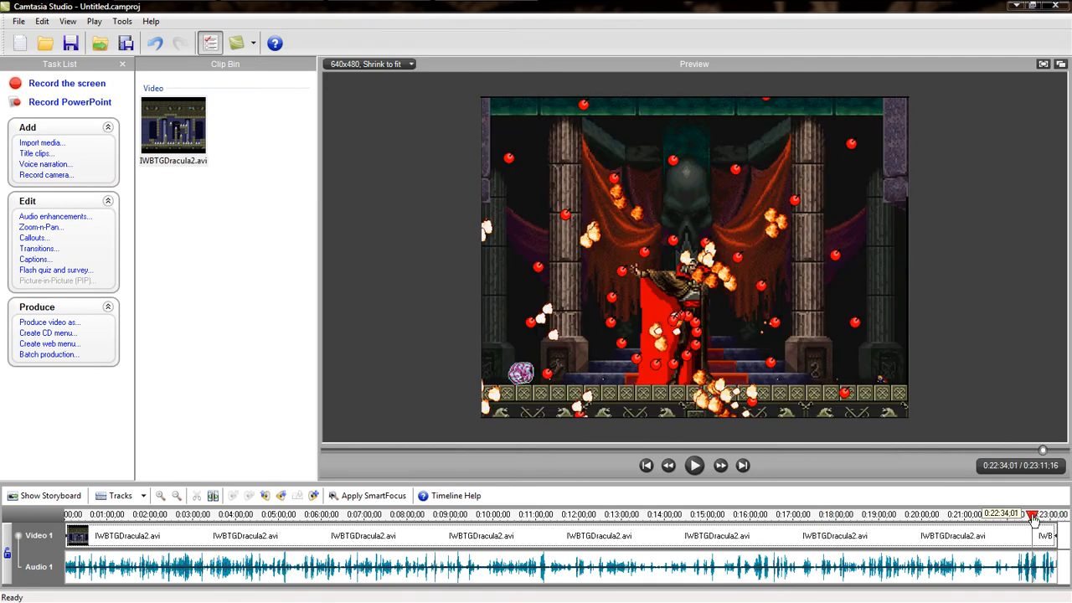
{"action": "left_click", "coordinate": [694, 467]}
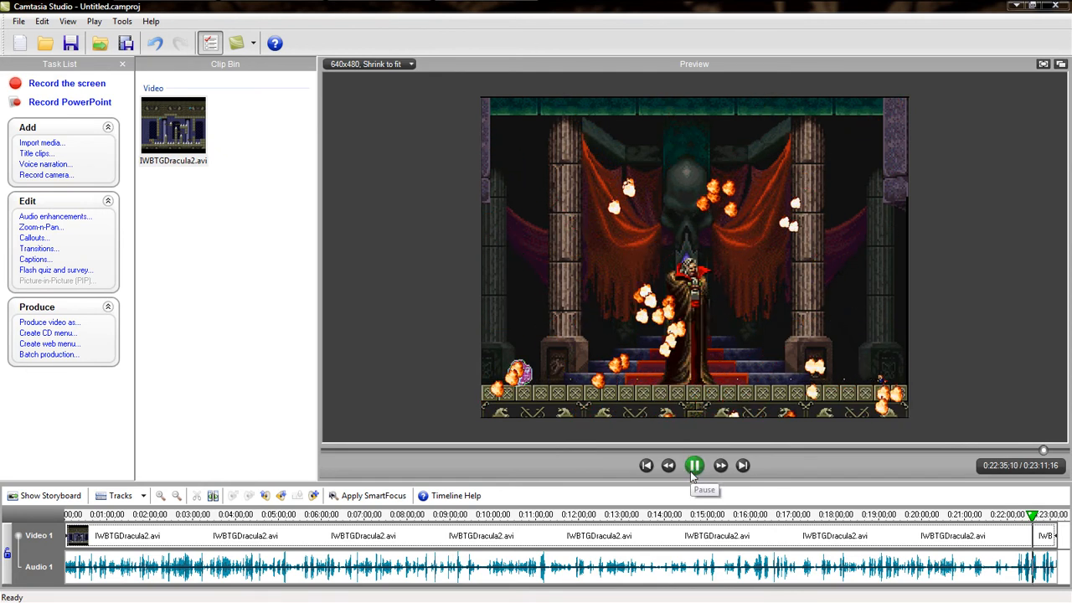
{"action": "left_click", "coordinate": [693, 467]}
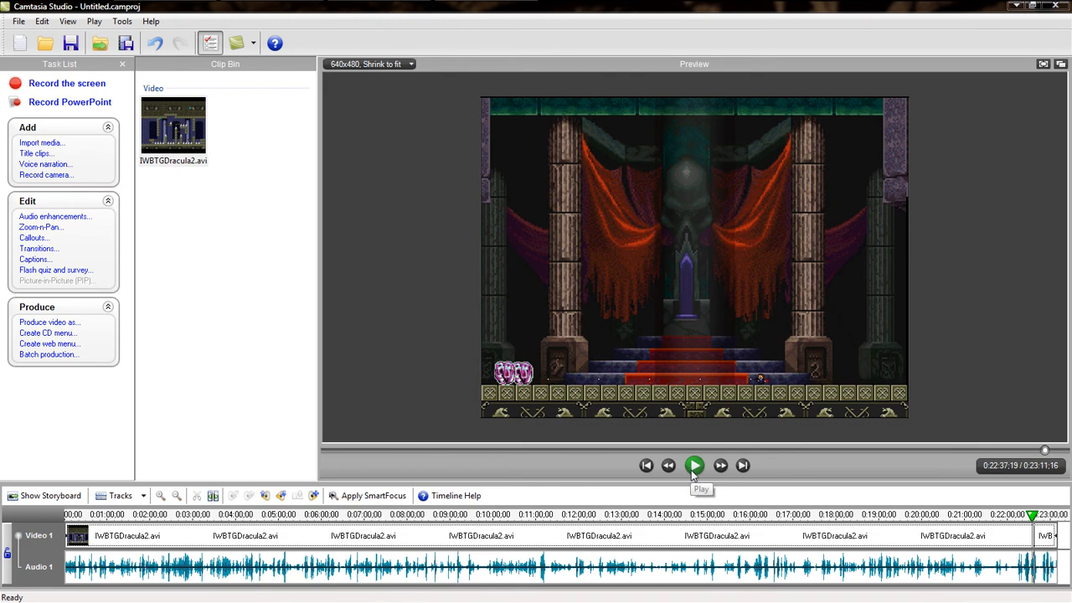
- Select the timeline section from about 0:04:58 to 0:13:44 and cut it out of the video
{"action": "left_click", "coordinate": [279, 515]}
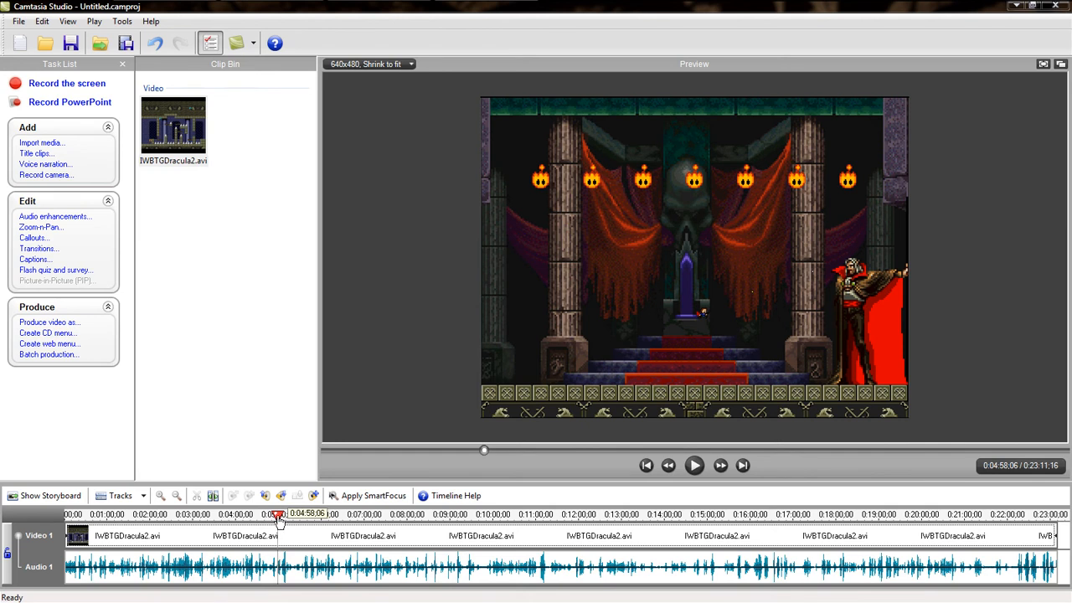
{"action": "left_click_drag", "start_coordinate": [278, 517], "coordinate": [657, 529]}
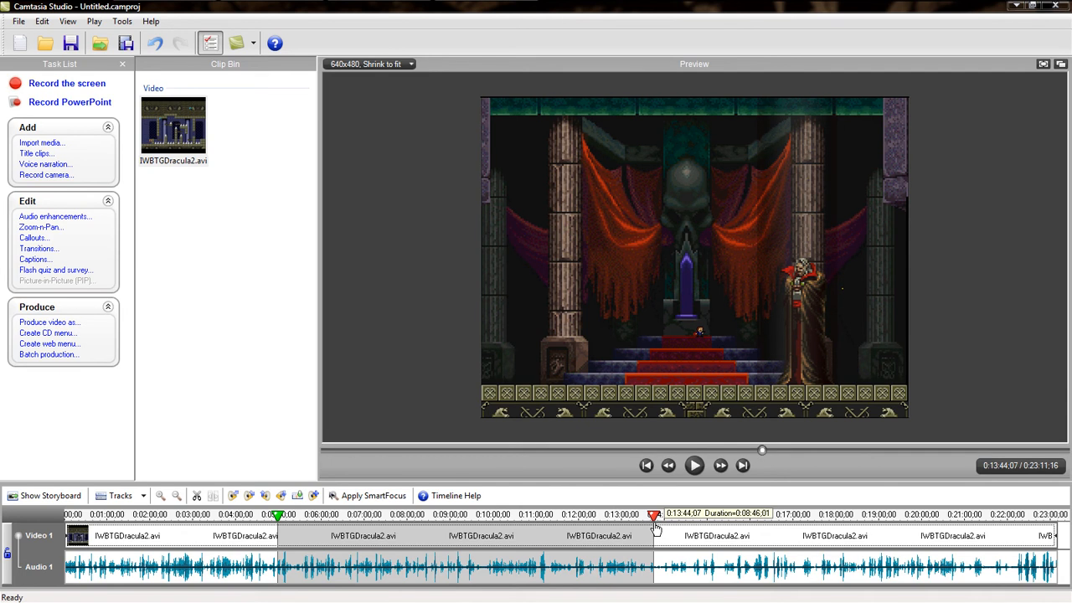
{"action": "left_click_drag", "start_coordinate": [654, 526], "coordinate": [655, 526]}
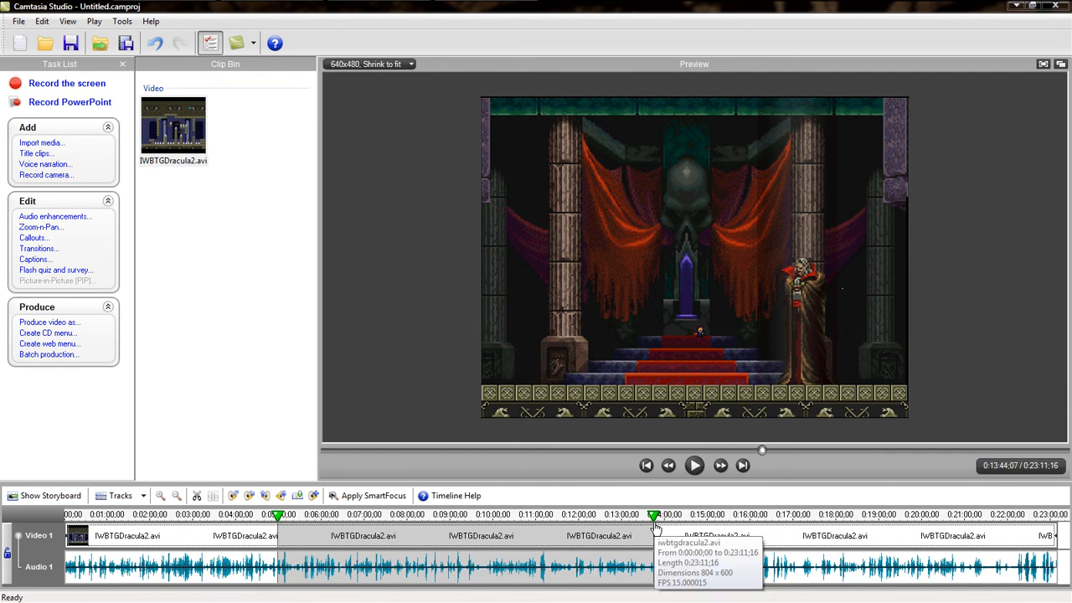
{"action": "right_click", "coordinate": [393, 536]}
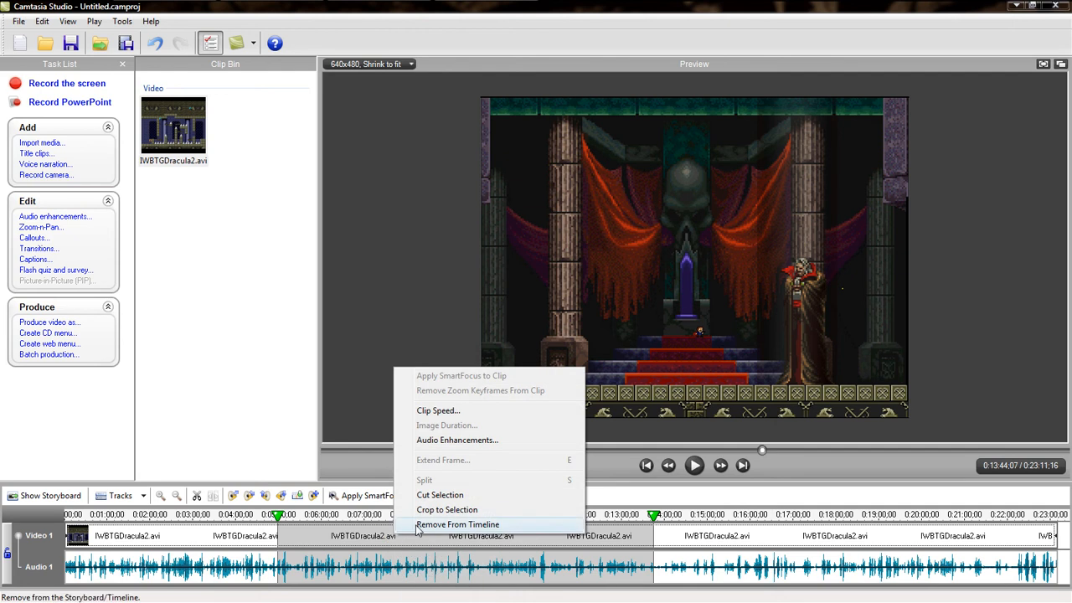
{"action": "left_click", "coordinate": [477, 497]}
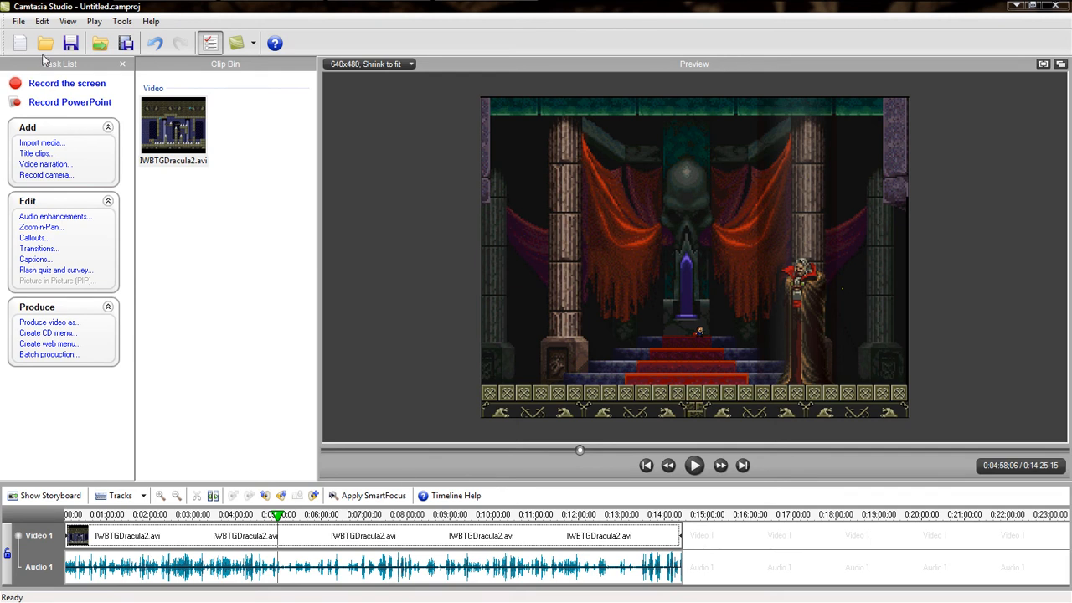
- Undo the cut and cut the same selected section out of the timeline again
{"action": "left_click", "coordinate": [41, 21]}
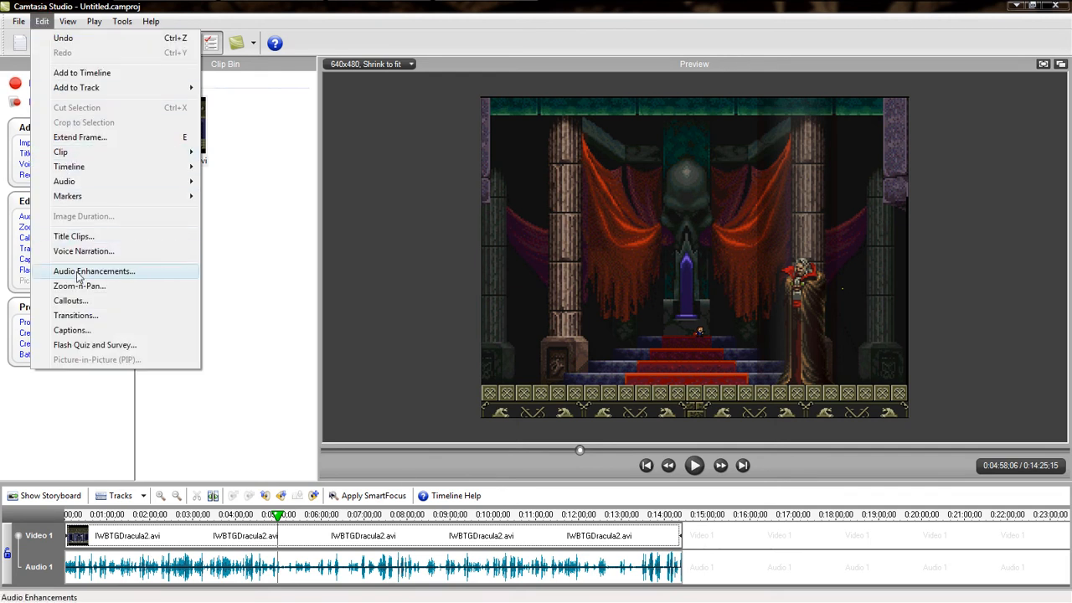
{"action": "left_click", "coordinate": [63, 38]}
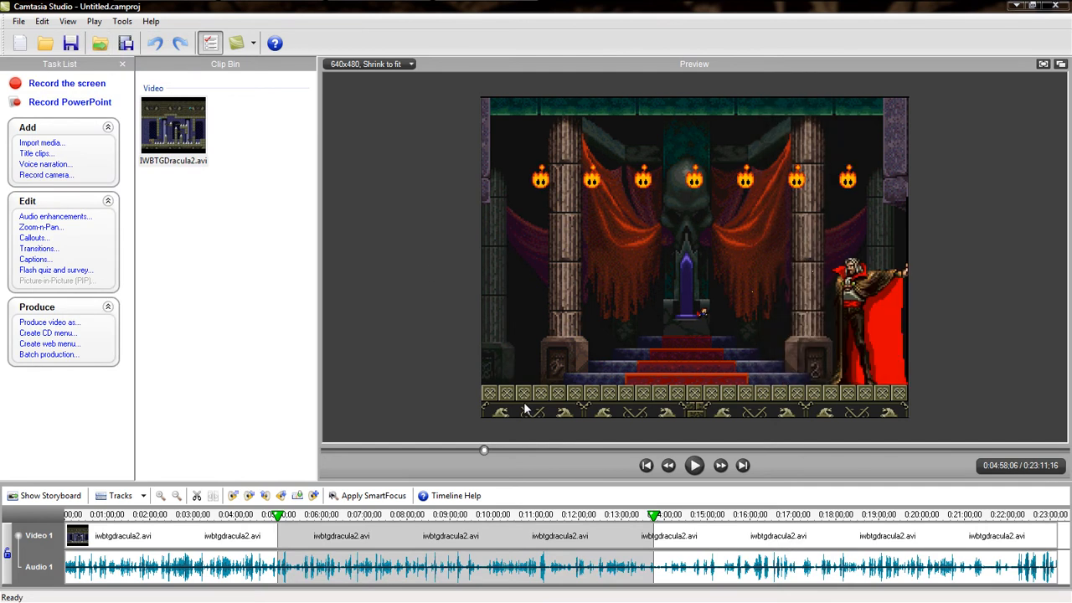
{"action": "left_click", "coordinate": [199, 496]}
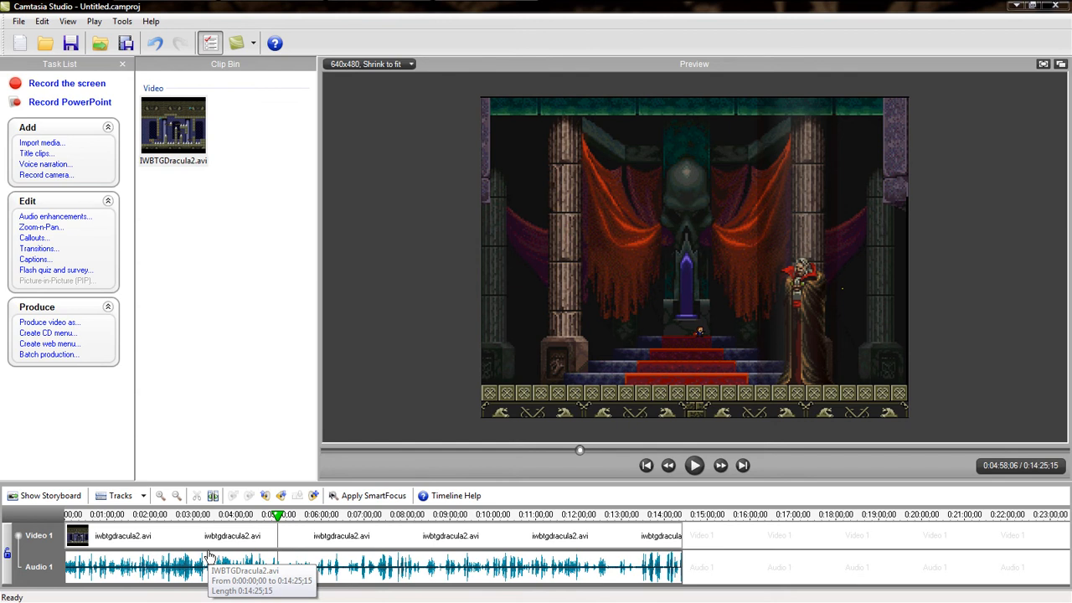
- Split the timeline clip at about 0:02:00 and again at about 0:05:02
{"action": "left_click", "coordinate": [152, 516]}
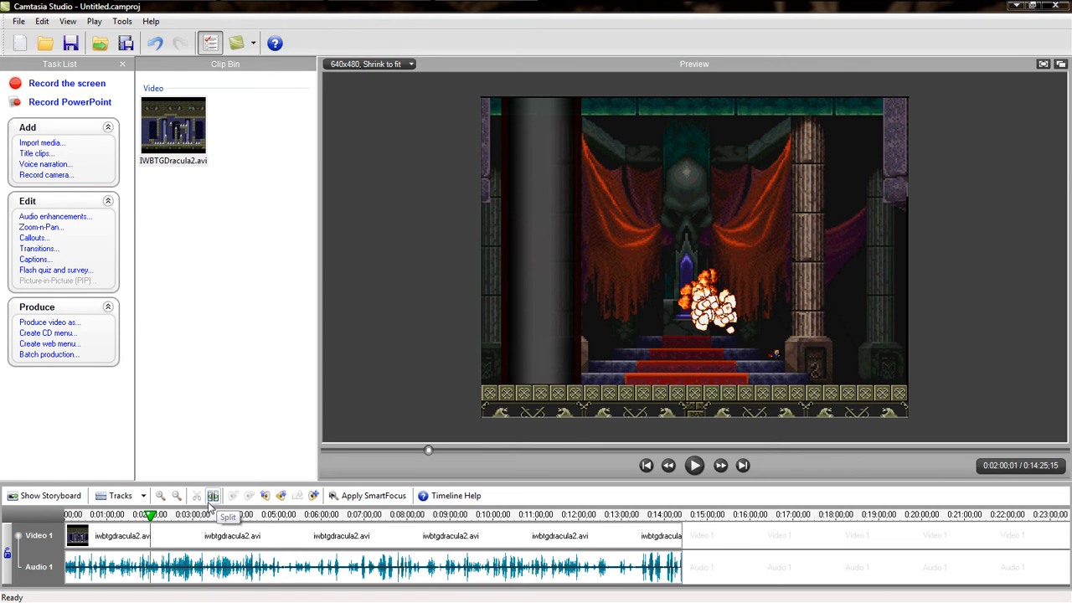
{"action": "left_click", "coordinate": [212, 495]}
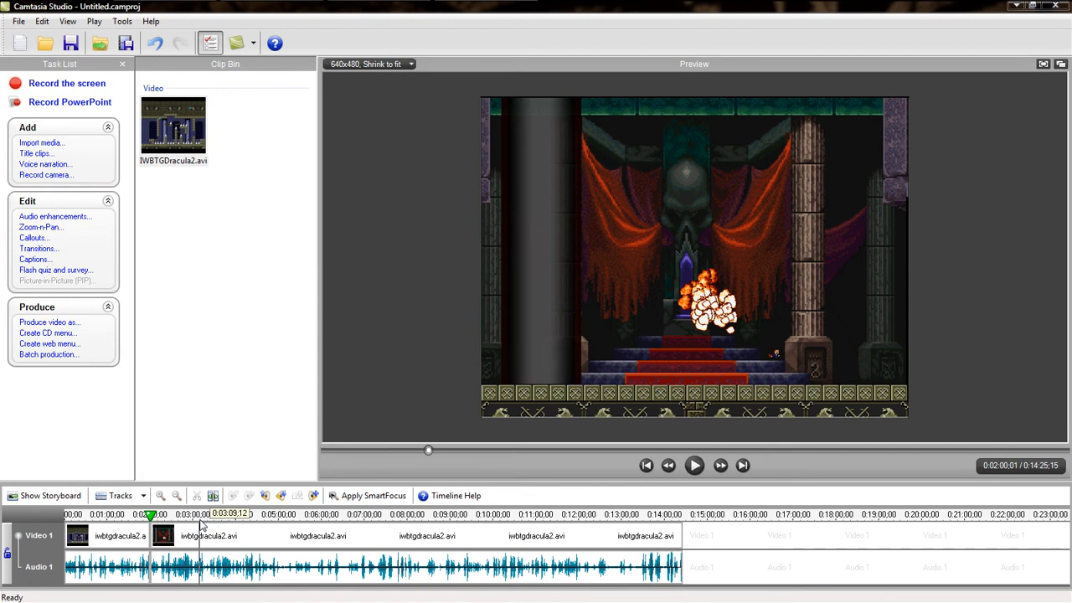
{"action": "left_click", "coordinate": [282, 519]}
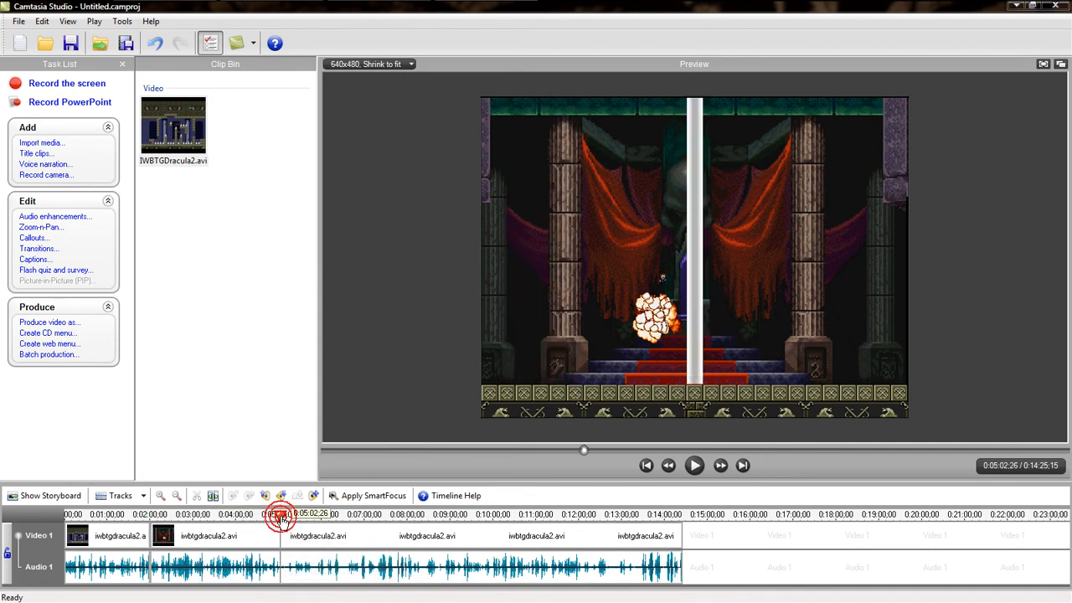
{"action": "left_click", "coordinate": [213, 496]}
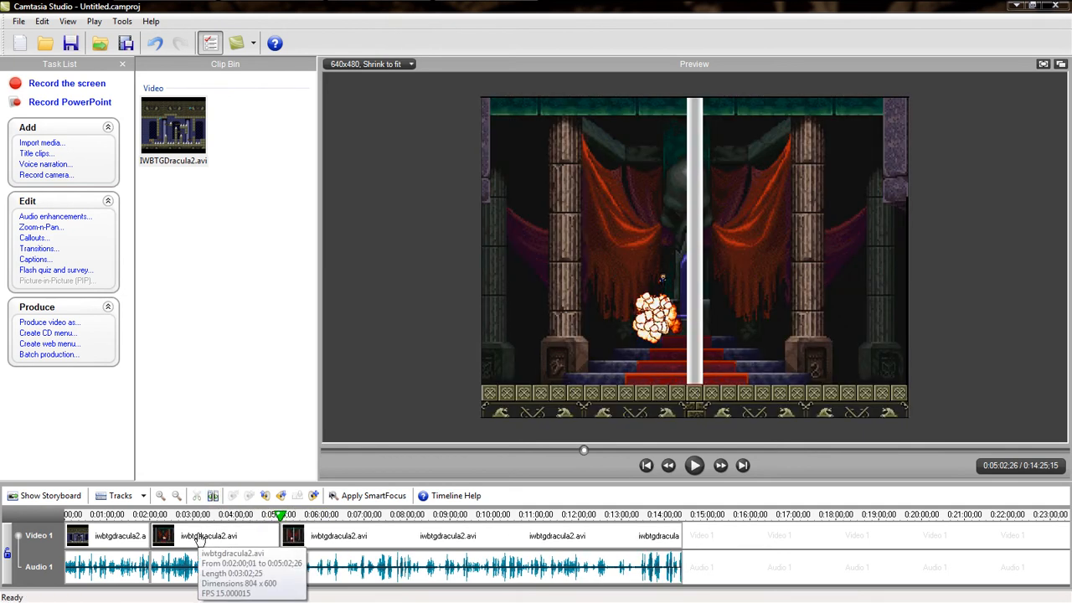
- Set the clip speed of the middle clip to 150% of the original
{"action": "right_click", "coordinate": [197, 535]}
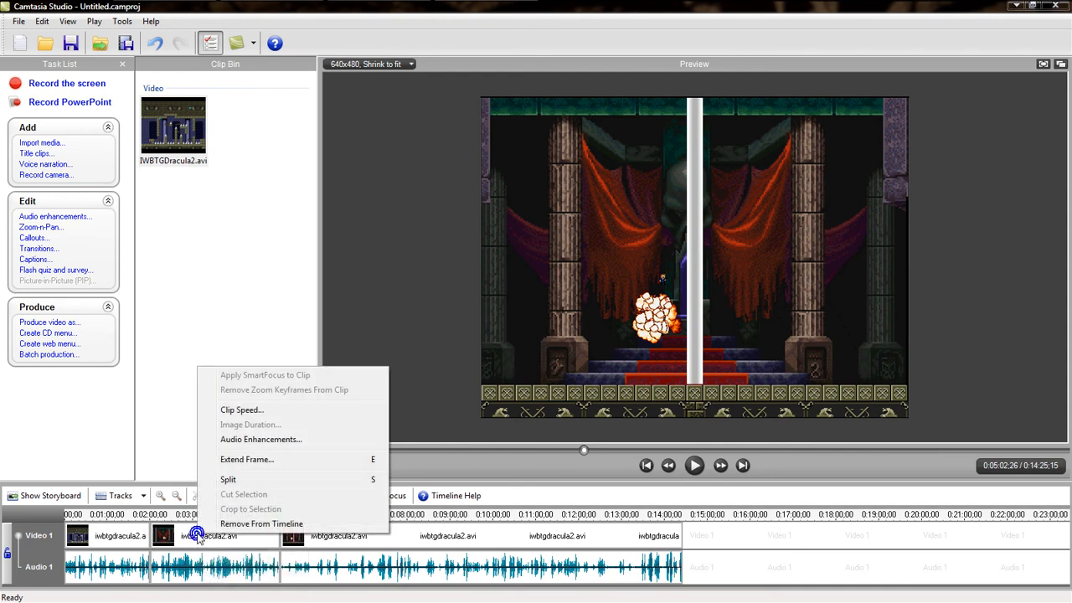
{"action": "left_click", "coordinate": [238, 410]}
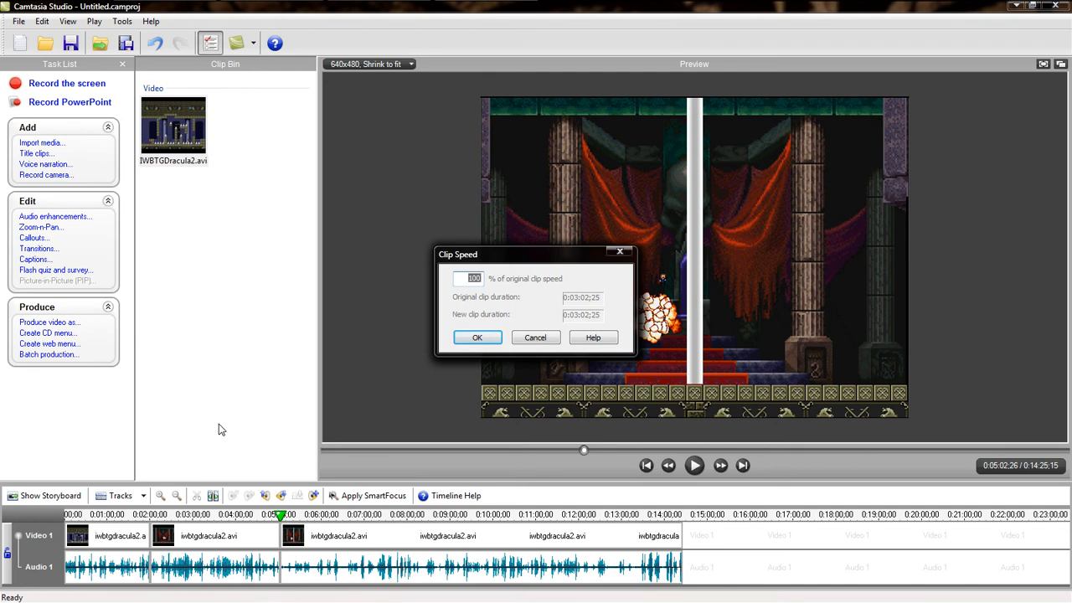
{"action": "type", "text": "00"}
{"action": "key", "text": "BackSpace"}
{"action": "type", "text": "150"}
{"action": "key", "text": "Return"}
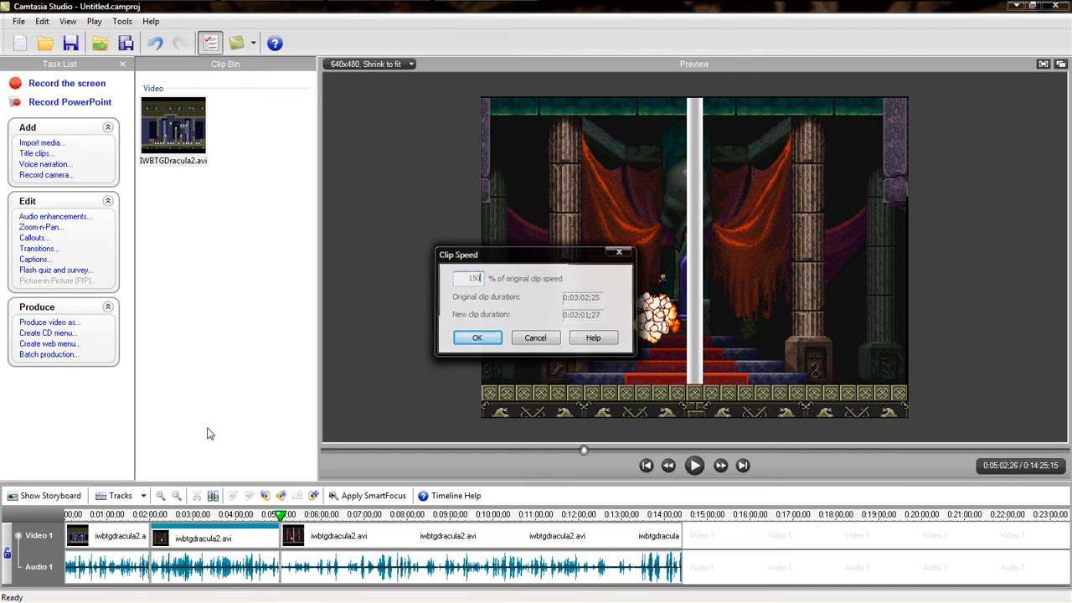
- Play the video from about 0:01:53 to preview the transition into the sped-up clip
{"action": "left_click", "coordinate": [145, 514]}
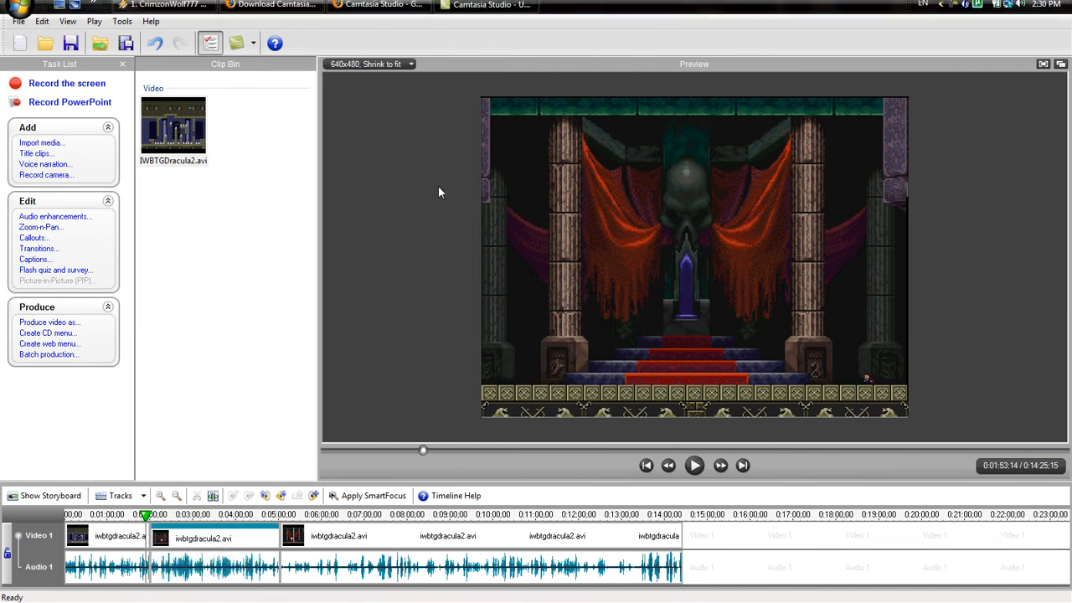
{"action": "left_click", "coordinate": [694, 466]}
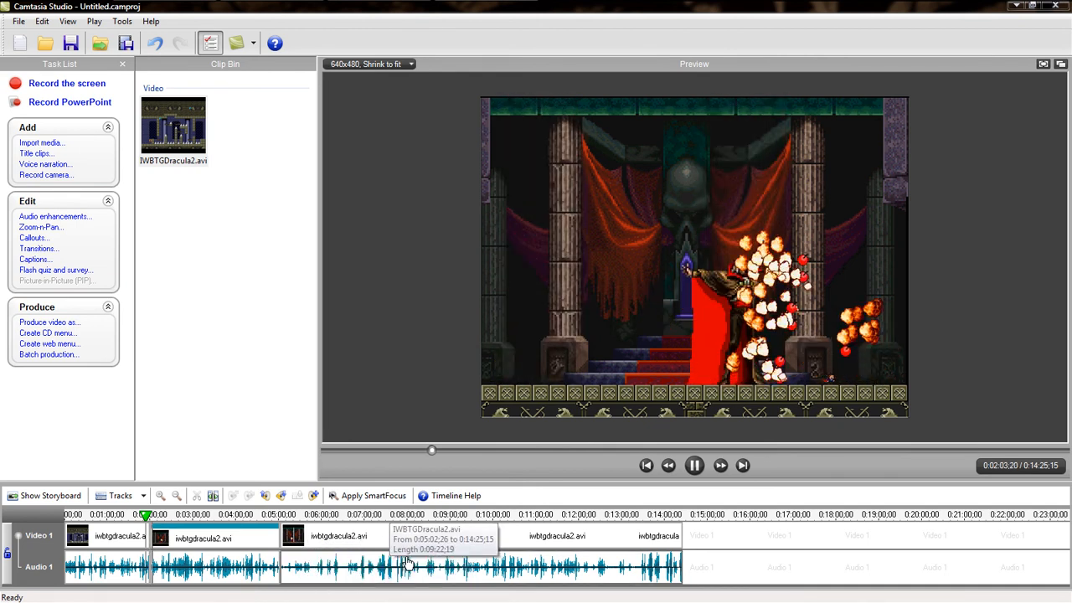
{"action": "left_click", "coordinate": [695, 466]}
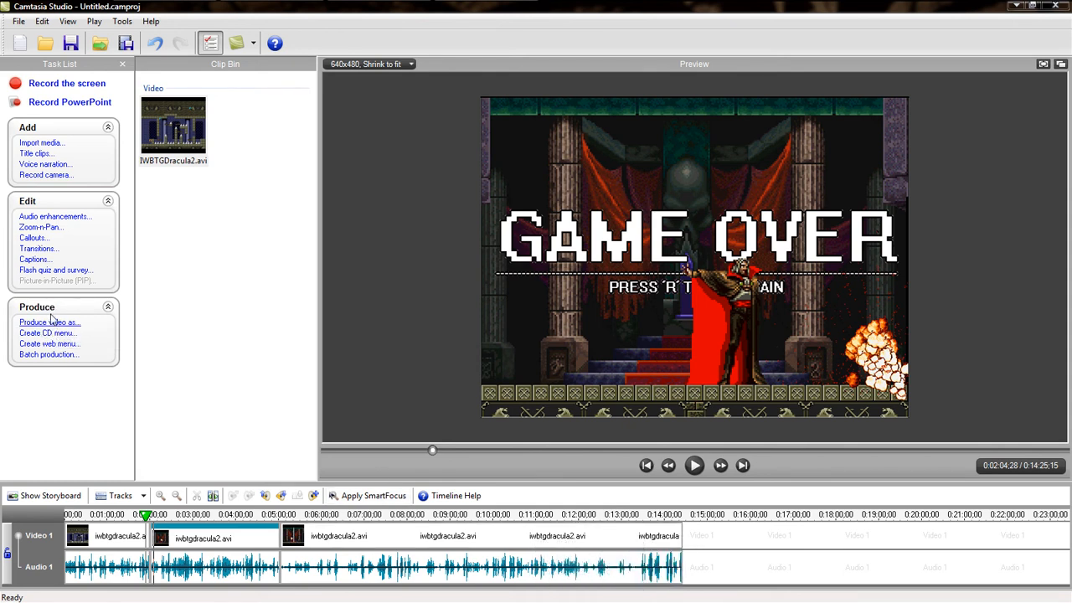
- Start producing the video with the YouTube preset and enter oewfsiuhasfiuaeifwhe as the production name
{"action": "left_click", "coordinate": [19, 24]}
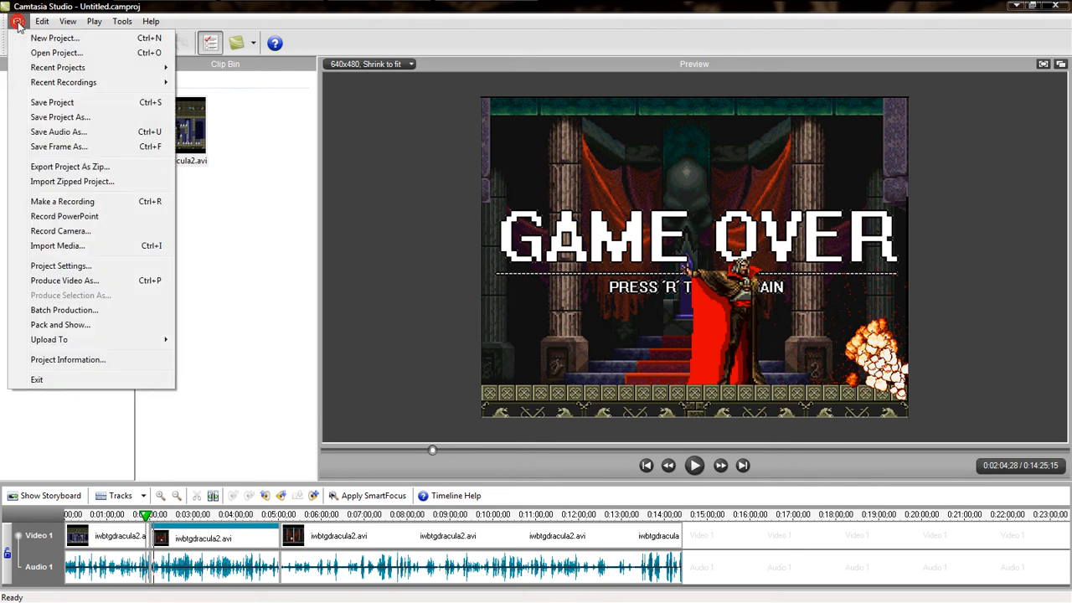
{"action": "left_click", "coordinate": [94, 282]}
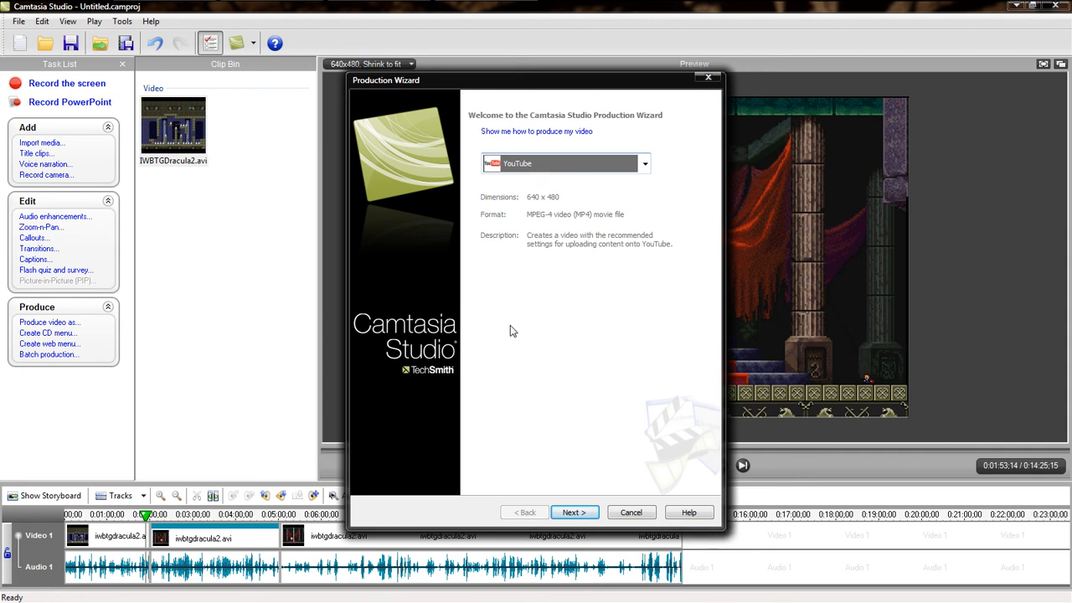
{"action": "left_click", "coordinate": [588, 512]}
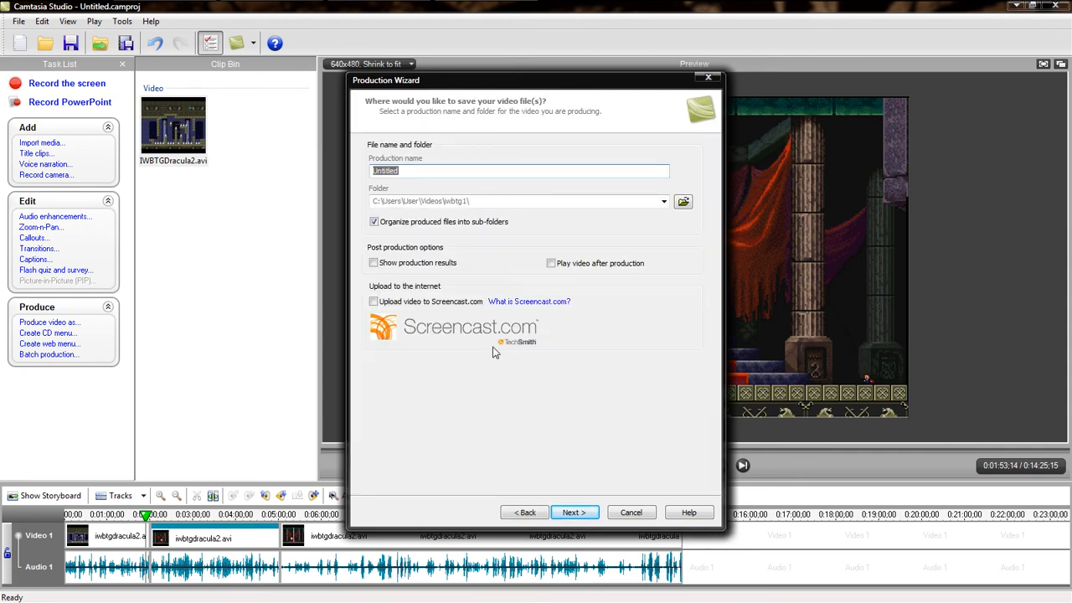
{"action": "type", "text": "oewfsiuhasfluaeifwhe"}
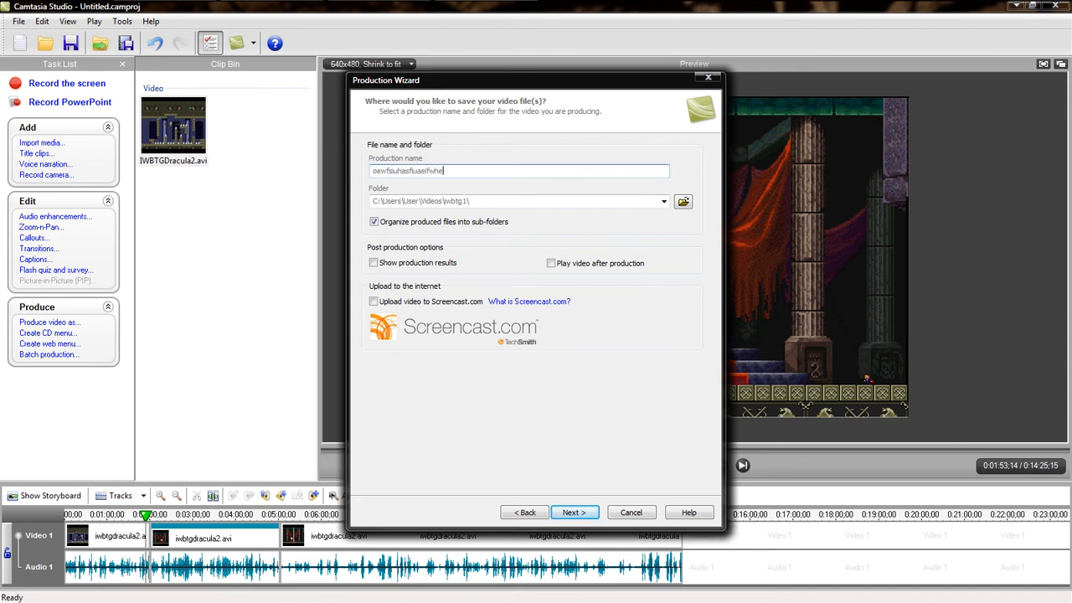
- Set the output folder to C:\Users\User\Videos\ and append the copied production name to its path
{"action": "left_click", "coordinate": [664, 204]}
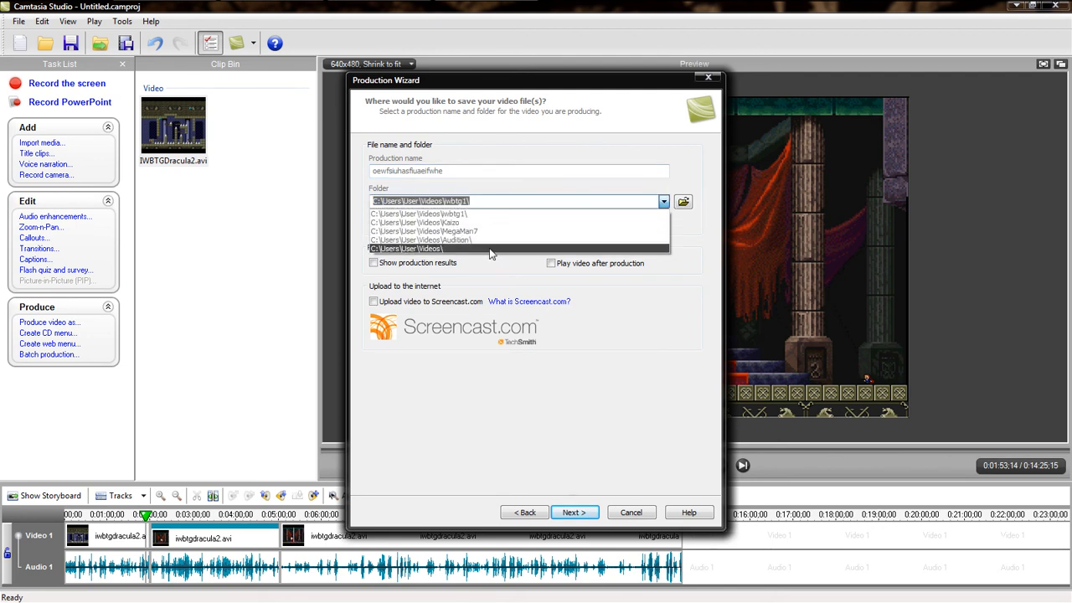
{"action": "left_click", "coordinate": [598, 201]}
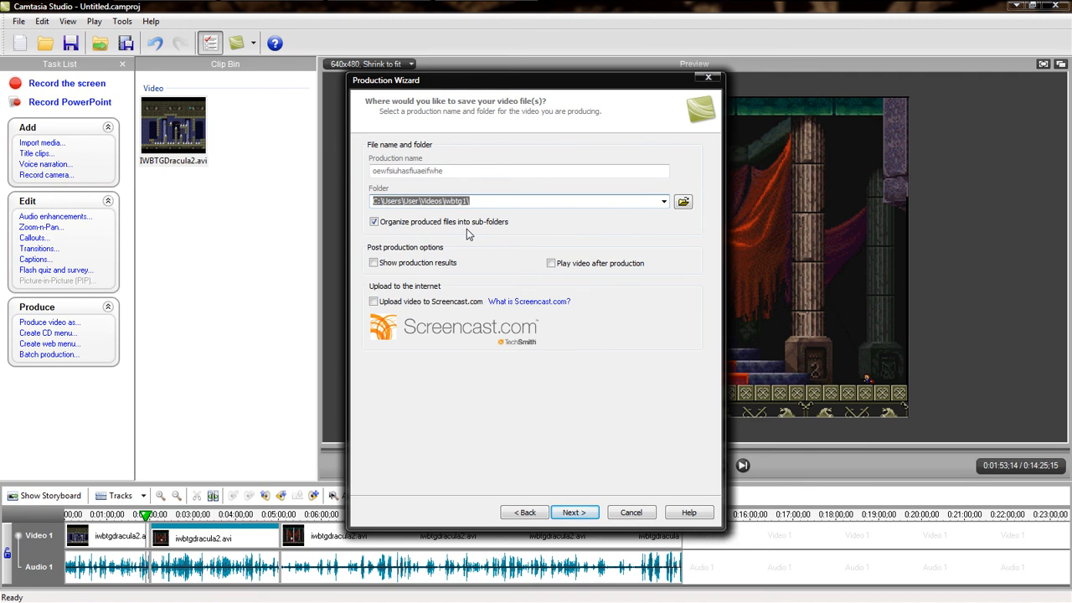
{"action": "left_click", "coordinate": [664, 201]}
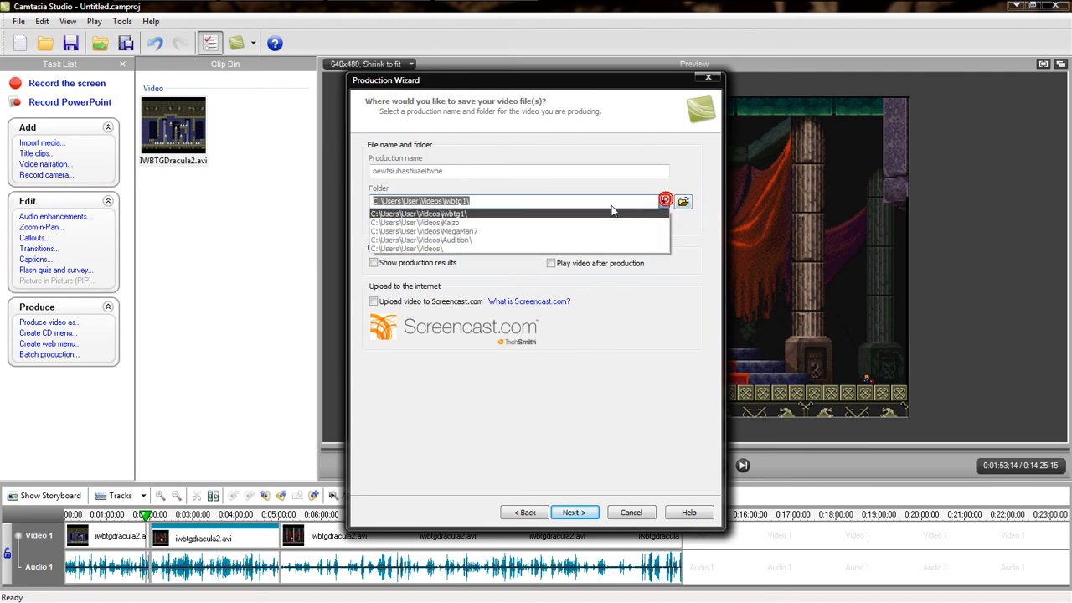
{"action": "left_click", "coordinate": [482, 247]}
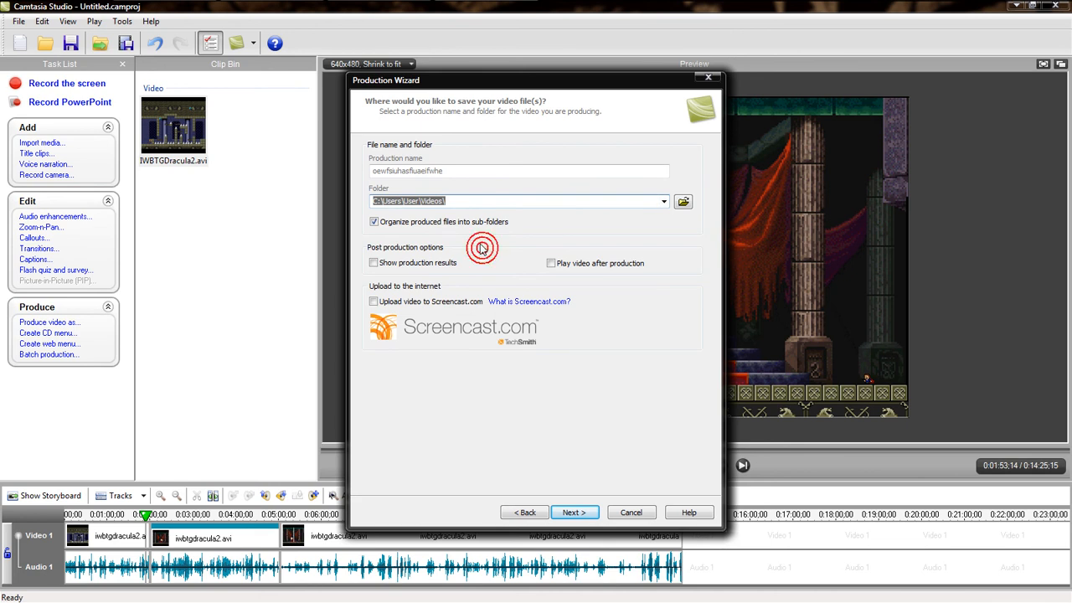
{"action": "double_click", "coordinate": [467, 170]}
{"action": "key", "text": "ctrl+c"}
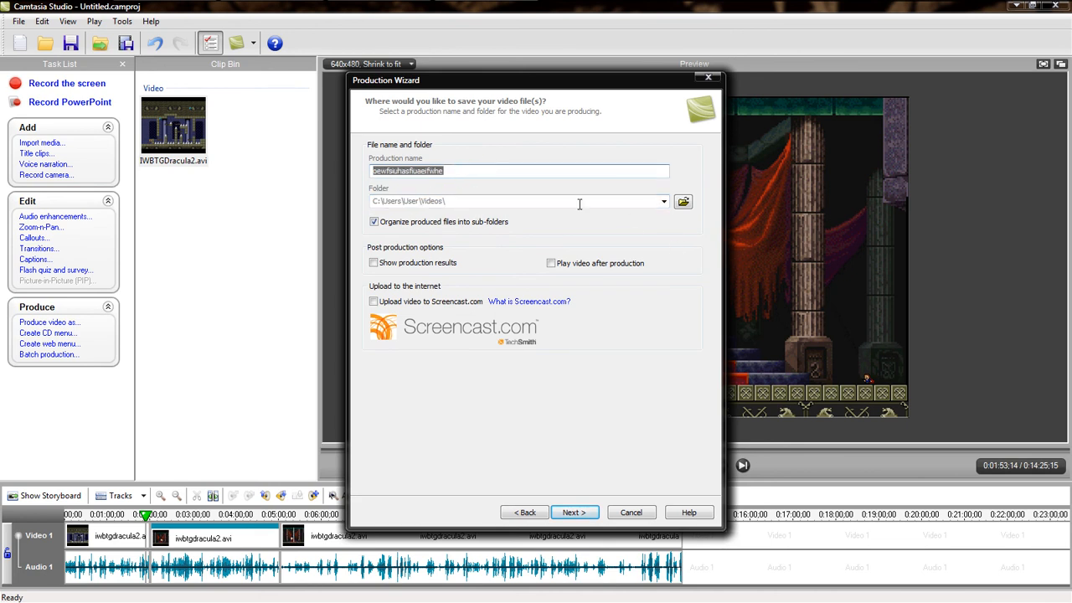
{"action": "double_click", "coordinate": [561, 203]}
{"action": "left_click", "coordinate": [561, 204]}
{"action": "key", "text": "ctrl+v"}
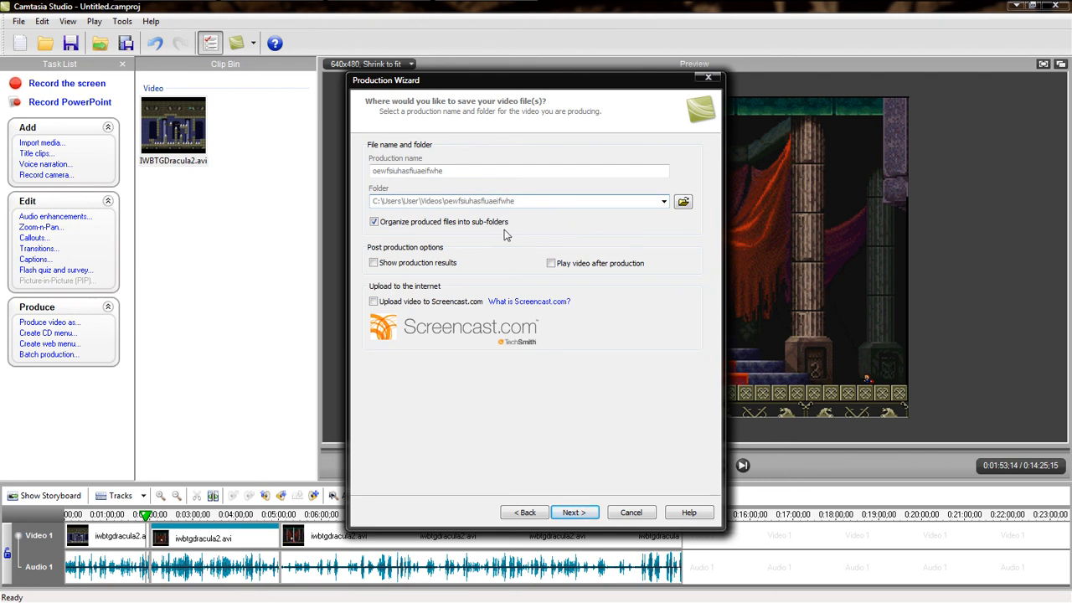
- Turn off organizing produced files into sub-folders, set the folder to C:\Users\User\Videos\iwbtg1\, and finish the wizard to start rendering
{"action": "left_click", "coordinate": [486, 221]}
{"action": "left_click", "coordinate": [663, 202]}
{"action": "left_click", "coordinate": [517, 214]}
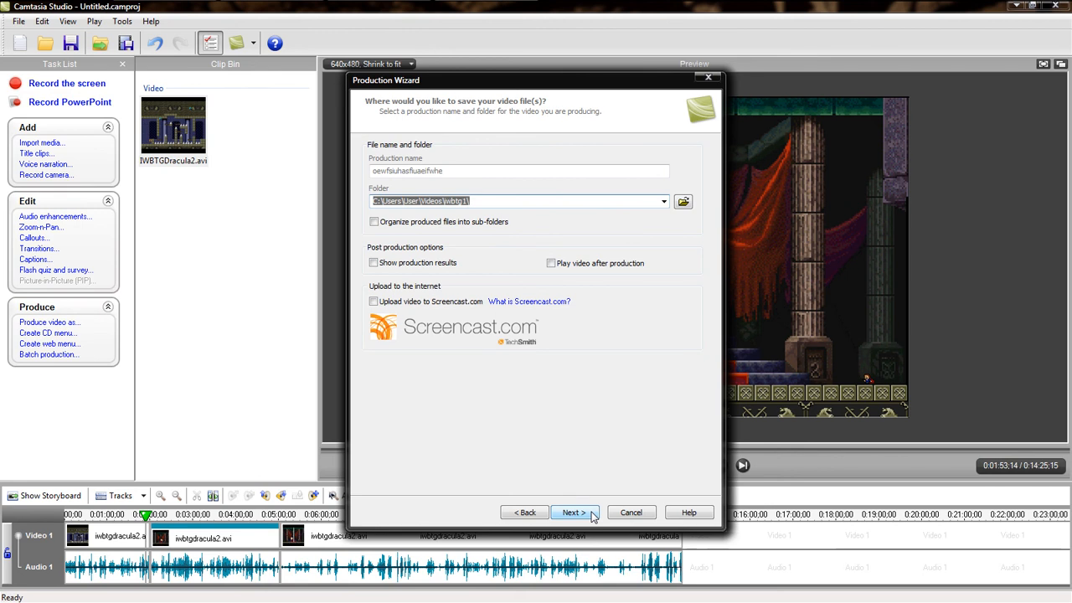
{"action": "left_click", "coordinate": [573, 512]}
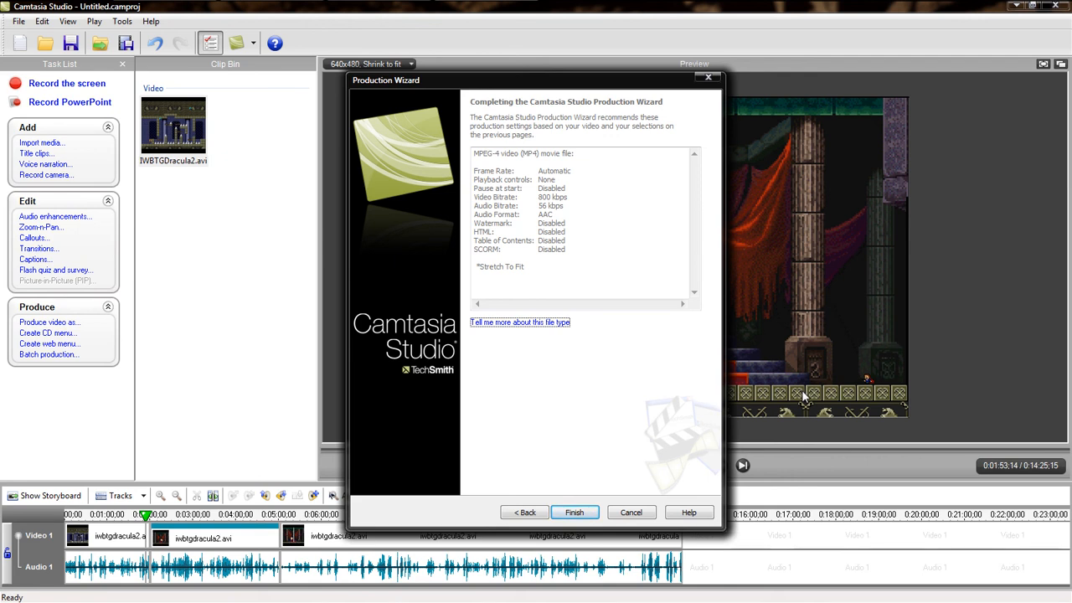
{"action": "left_click", "coordinate": [574, 512]}
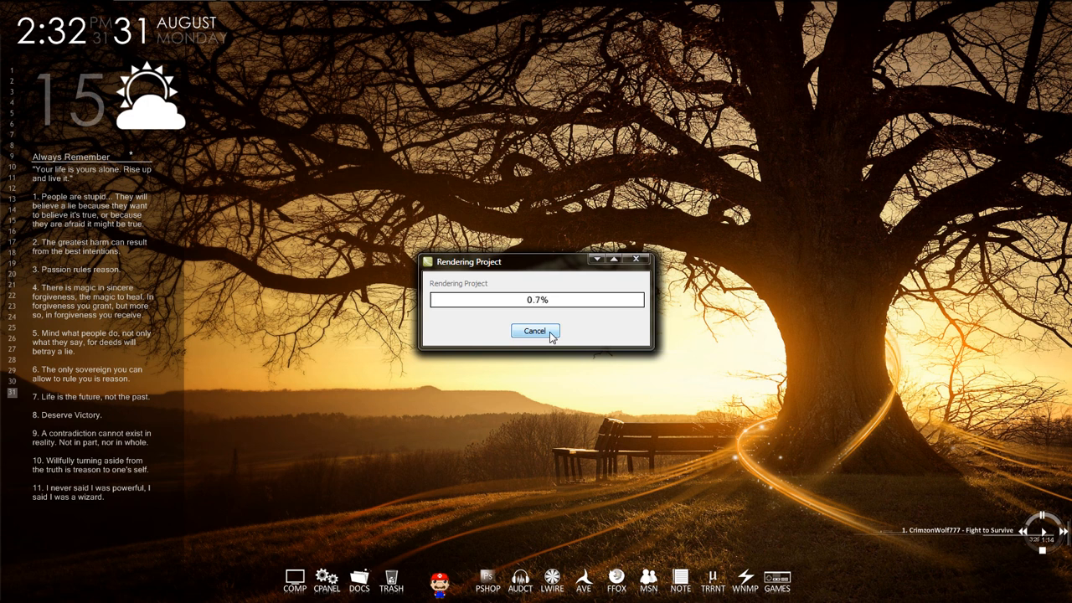
- Cancel the rendering without keeping the partial video, and close Camtasia Studio without saving the project
{"action": "left_click", "coordinate": [548, 335]}
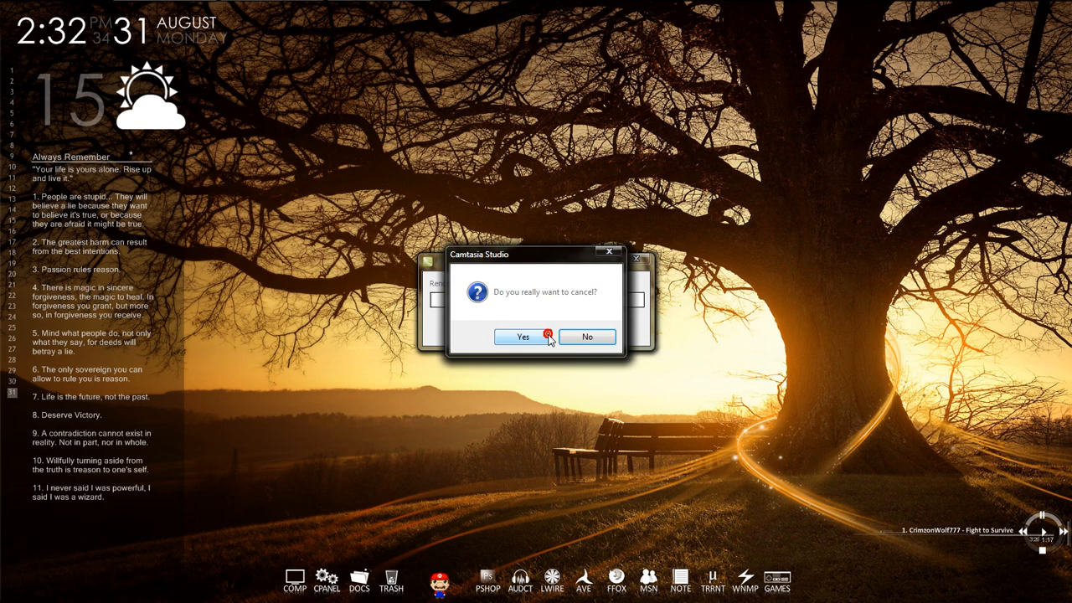
{"action": "left_click", "coordinate": [548, 336]}
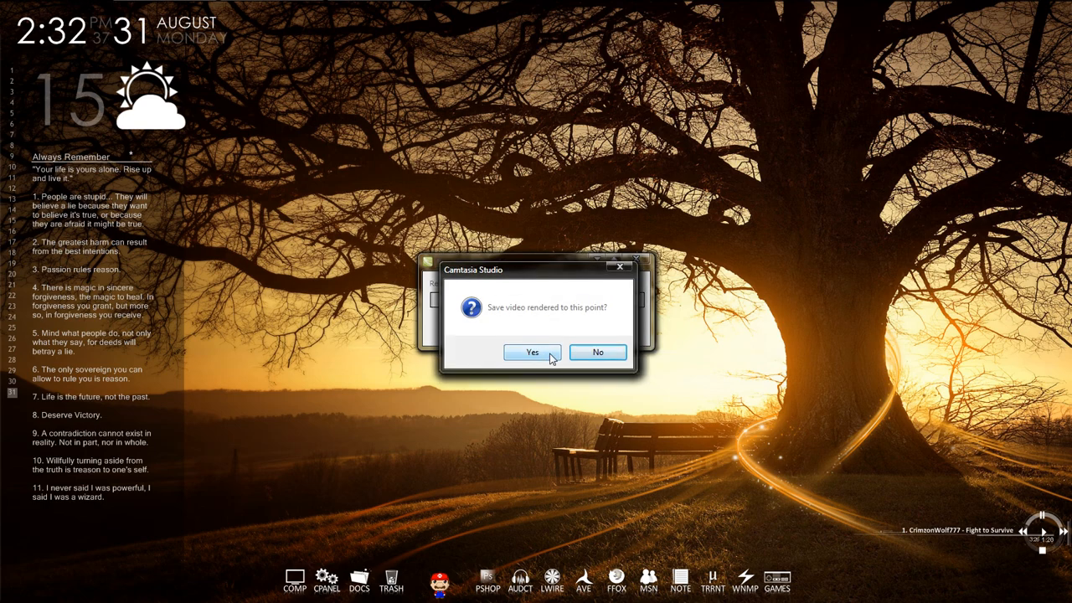
{"action": "left_click", "coordinate": [598, 351]}
{"action": "left_click", "coordinate": [639, 512]}
{"action": "left_click", "coordinate": [1056, 7]}
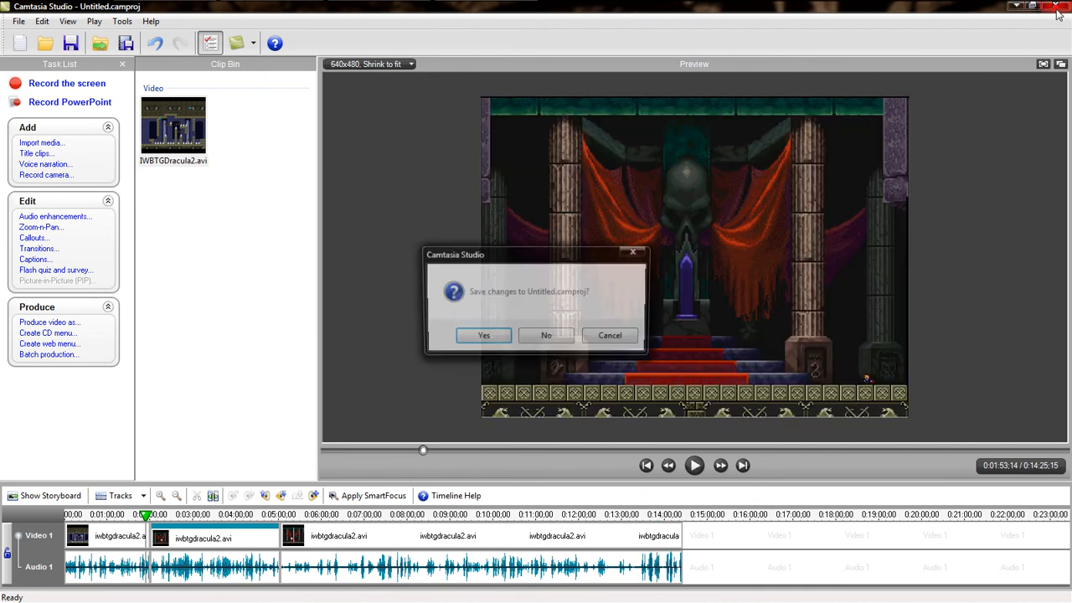
{"action": "left_click", "coordinate": [567, 335]}
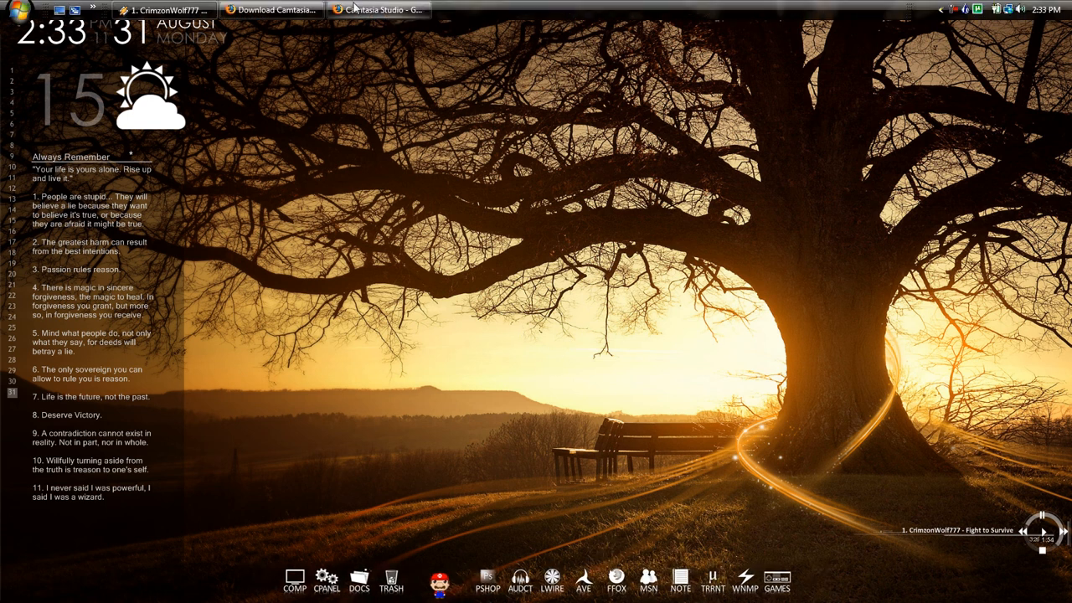
- Switch to the Firefox window with the Camtasia Studio search and open TechSmith's Screen Recording Software result
{"action": "left_click", "coordinate": [351, 8]}
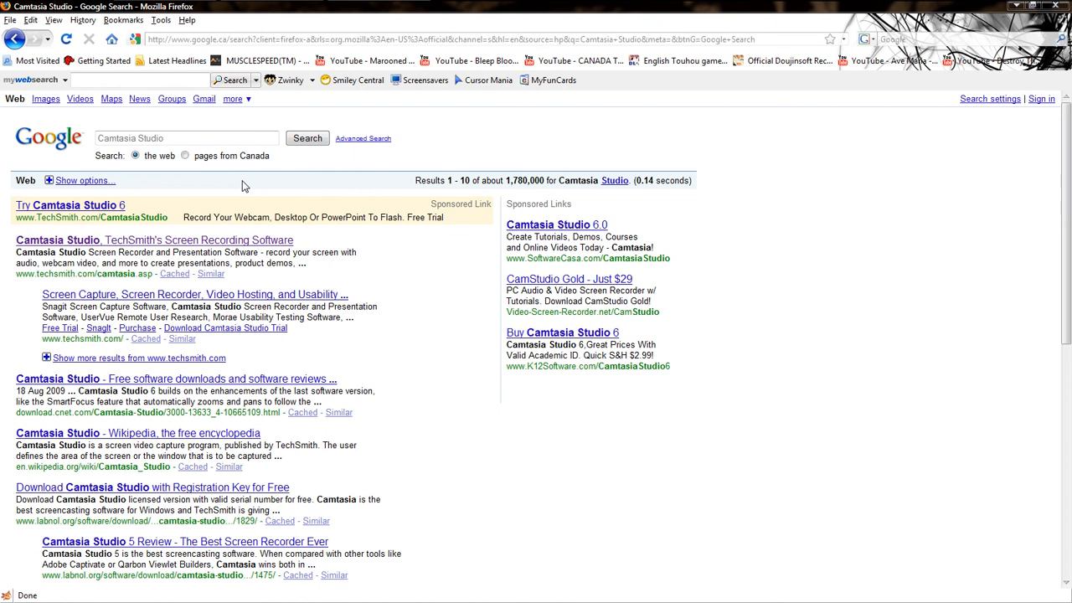
{"action": "left_click", "coordinate": [245, 243]}
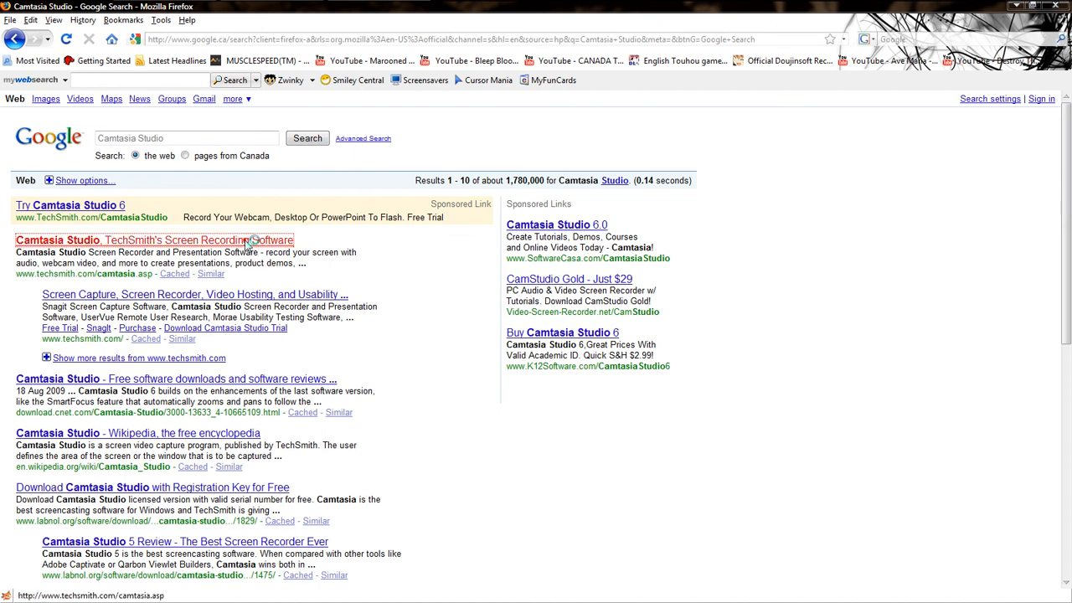